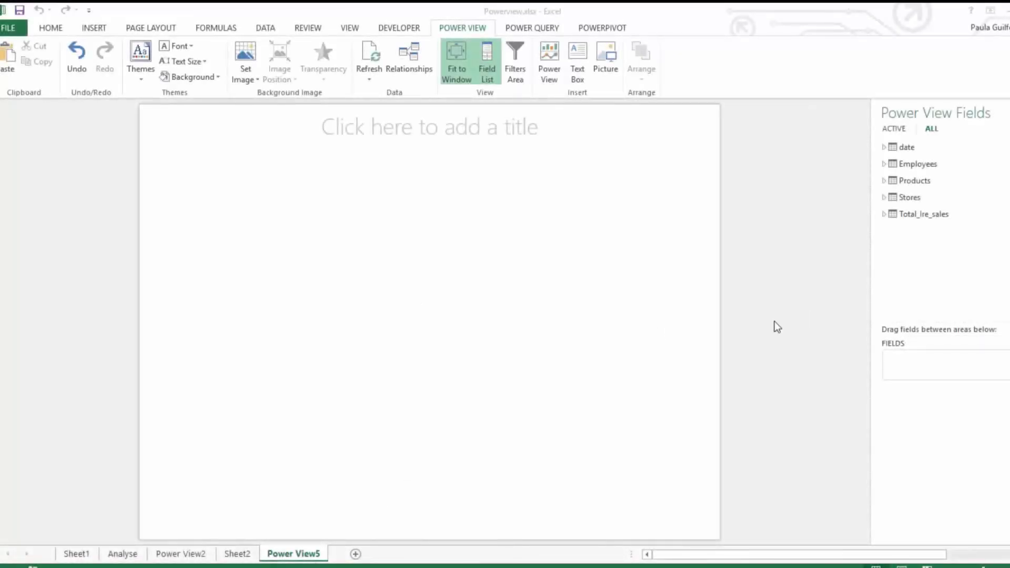
Build a table of Outlet Name from Stores with Sales Value from the sales totals, totalling 8,292,862.25
{"action": "left_click", "coordinate": [887, 214]}
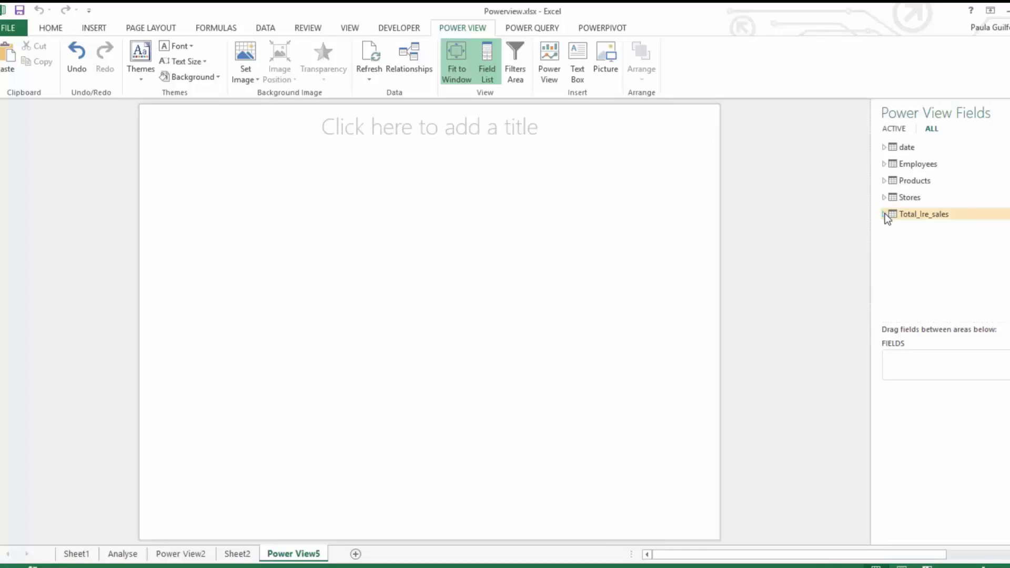
{"action": "left_click", "coordinate": [885, 198]}
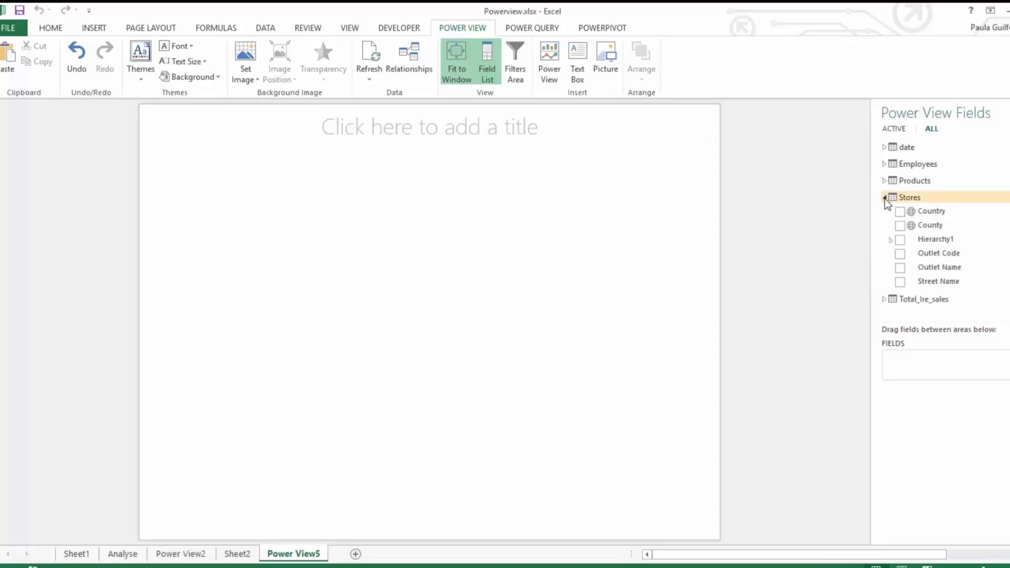
{"action": "left_click_drag", "start_coordinate": [927, 267], "coordinate": [219, 225]}
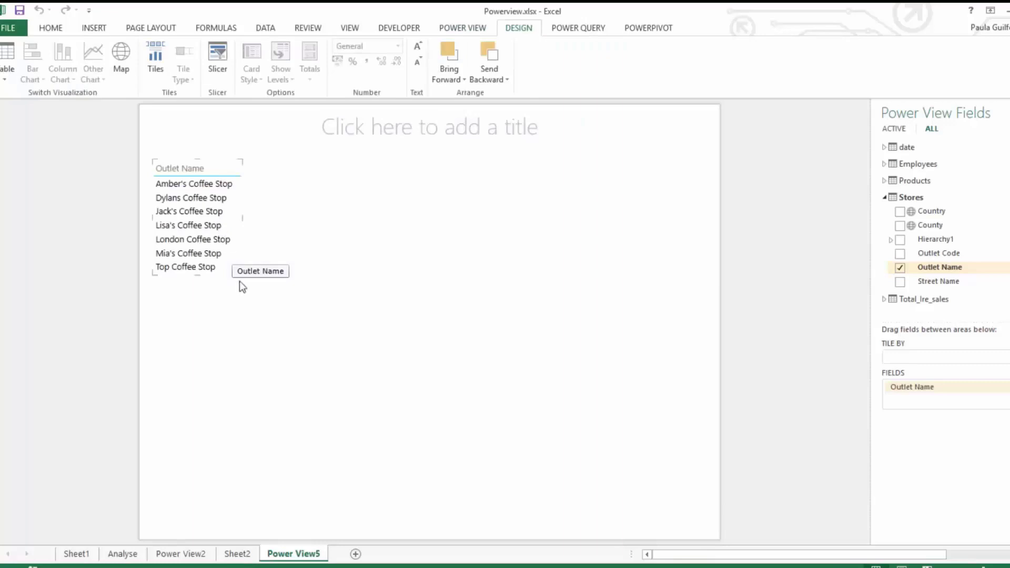
{"action": "left_click_drag", "start_coordinate": [241, 283], "coordinate": [392, 296]}
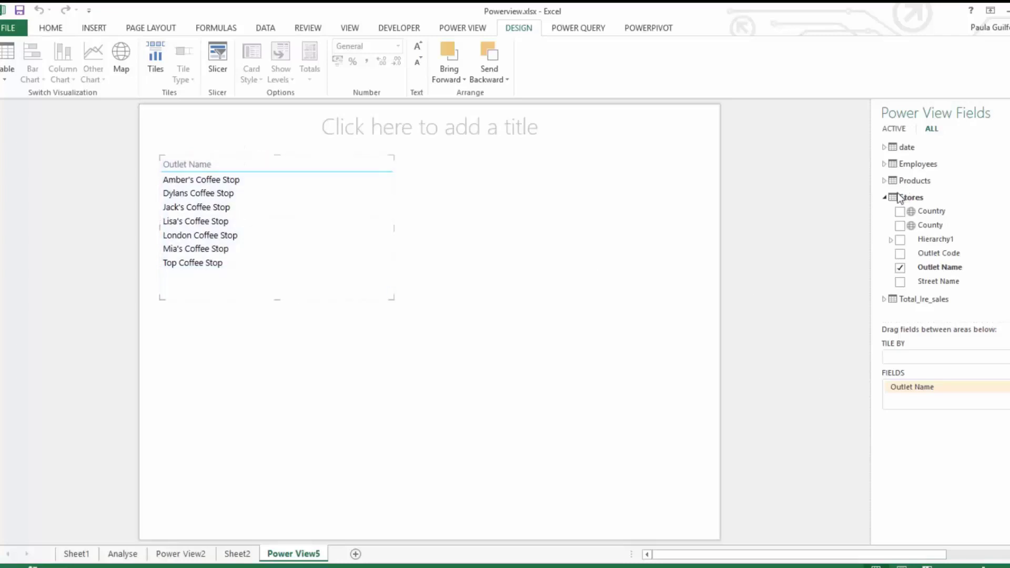
{"action": "left_click", "coordinate": [885, 198]}
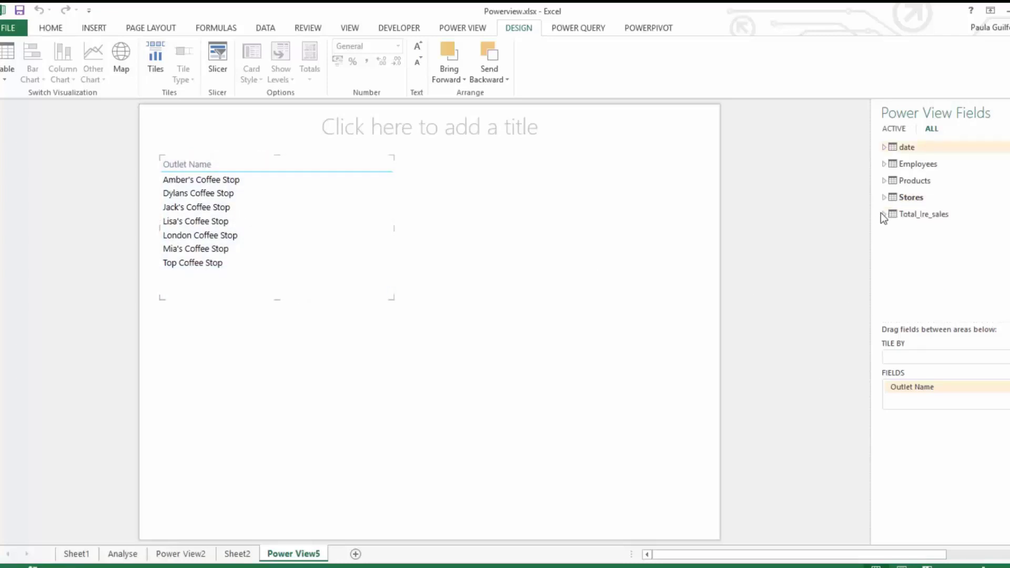
{"action": "left_click", "coordinate": [884, 214]}
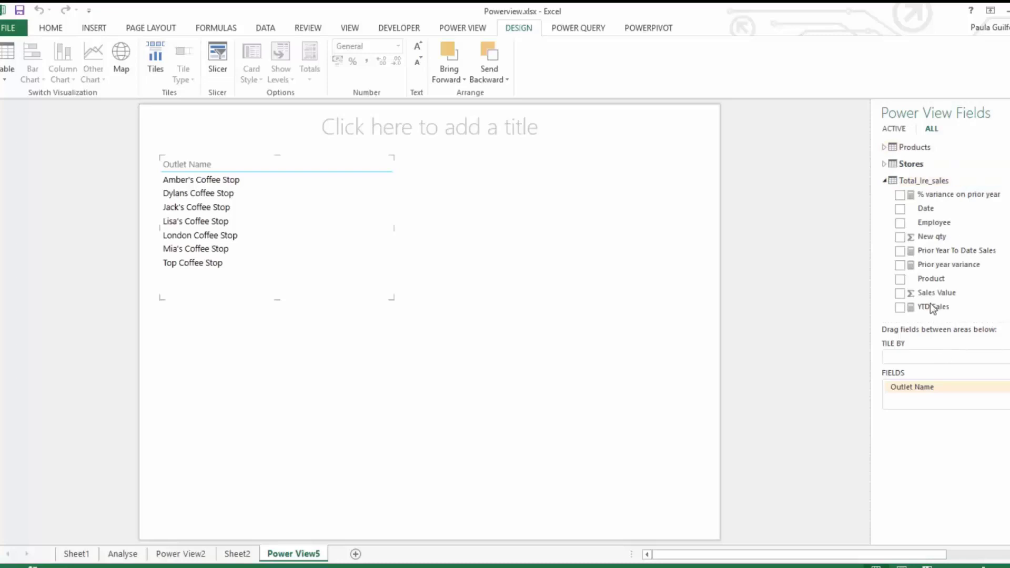
{"action": "left_click_drag", "start_coordinate": [935, 293], "coordinate": [293, 224]}
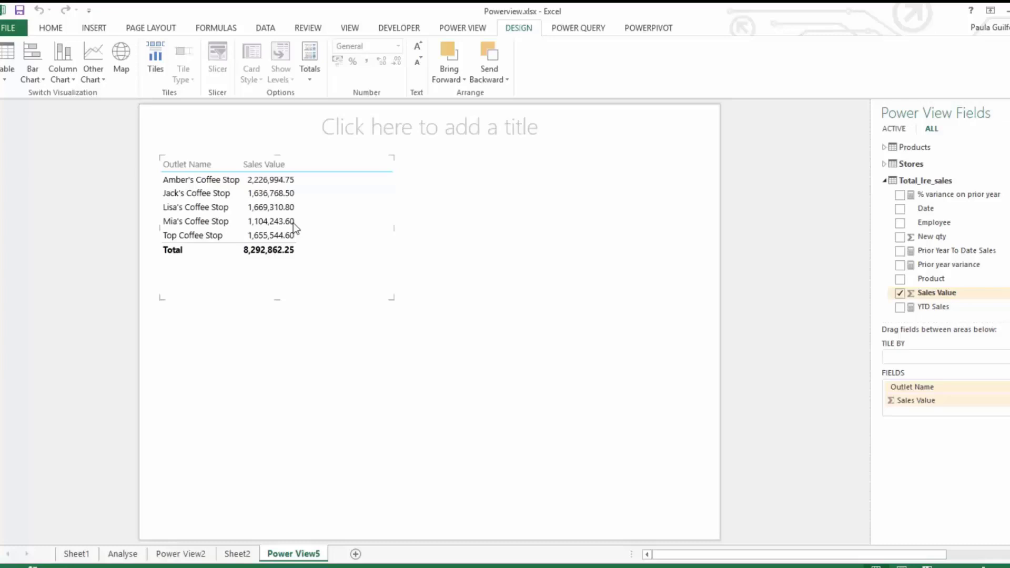
Convert the table to a matrix, widen it, and briefly split sales by Year before removing Year
{"action": "left_click", "coordinate": [5, 79]}
{"action": "left_click", "coordinate": [16, 110]}
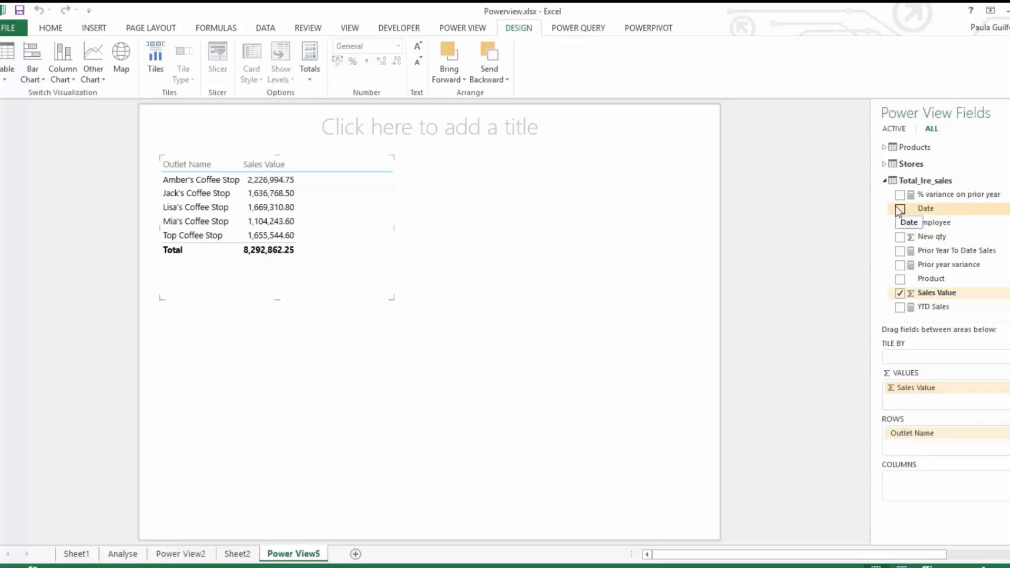
{"action": "left_click", "coordinate": [885, 181]}
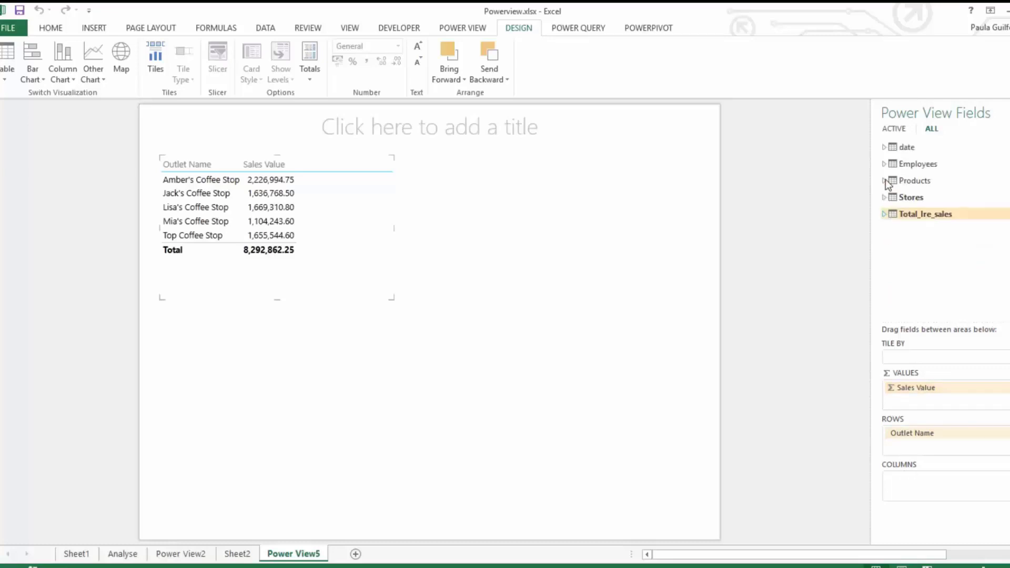
{"action": "left_click", "coordinate": [884, 148]}
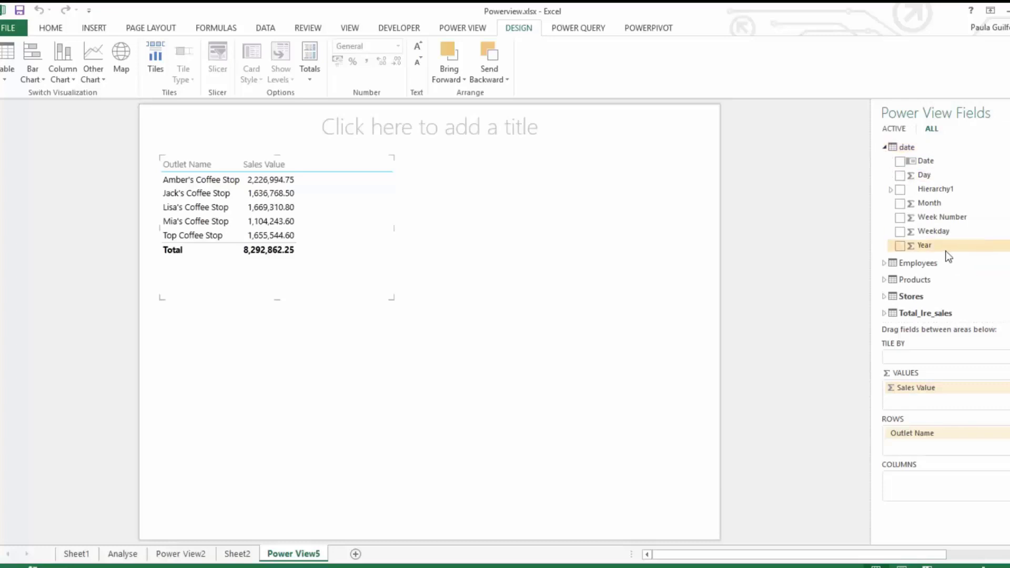
{"action": "left_click_drag", "start_coordinate": [932, 247], "coordinate": [911, 490]}
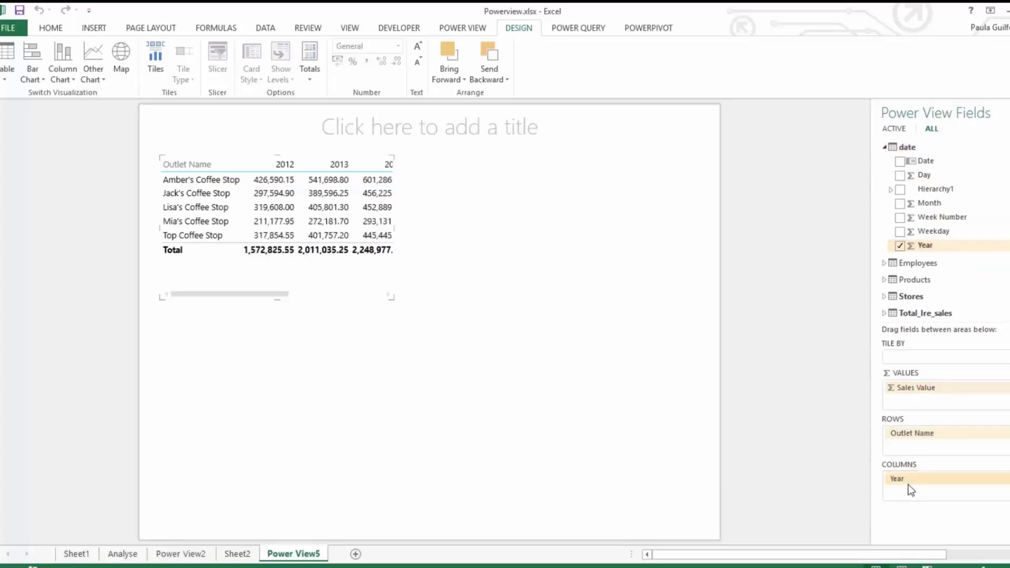
{"action": "left_click_drag", "start_coordinate": [390, 298], "coordinate": [552, 291]}
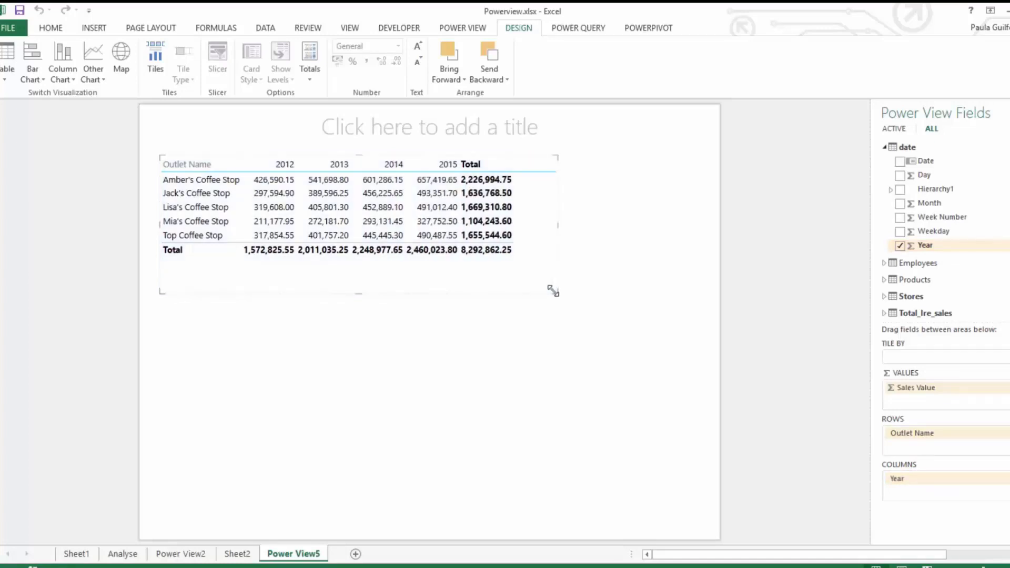
{"action": "left_click_drag", "start_coordinate": [913, 482], "coordinate": [926, 245]}
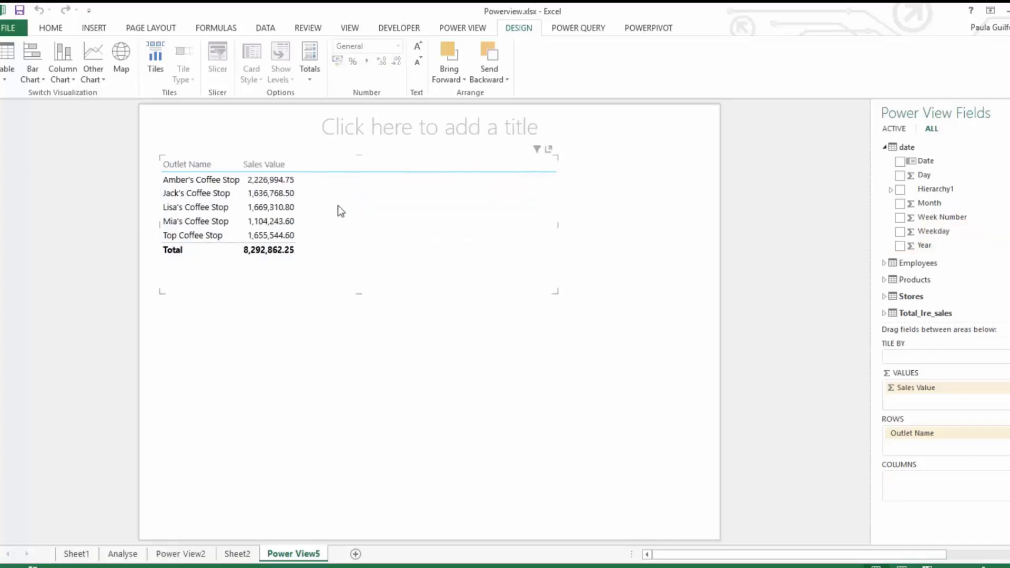
Change the matrix to a Clustered Column chart titled 'Sales Value by Outlet Name'
{"action": "left_click", "coordinate": [67, 79]}
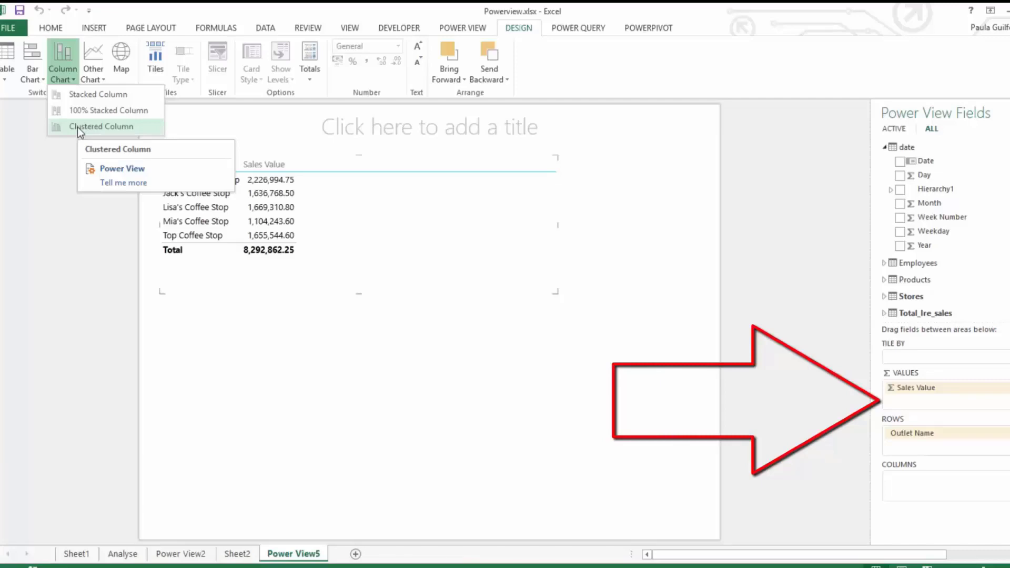
{"action": "left_click", "coordinate": [77, 129]}
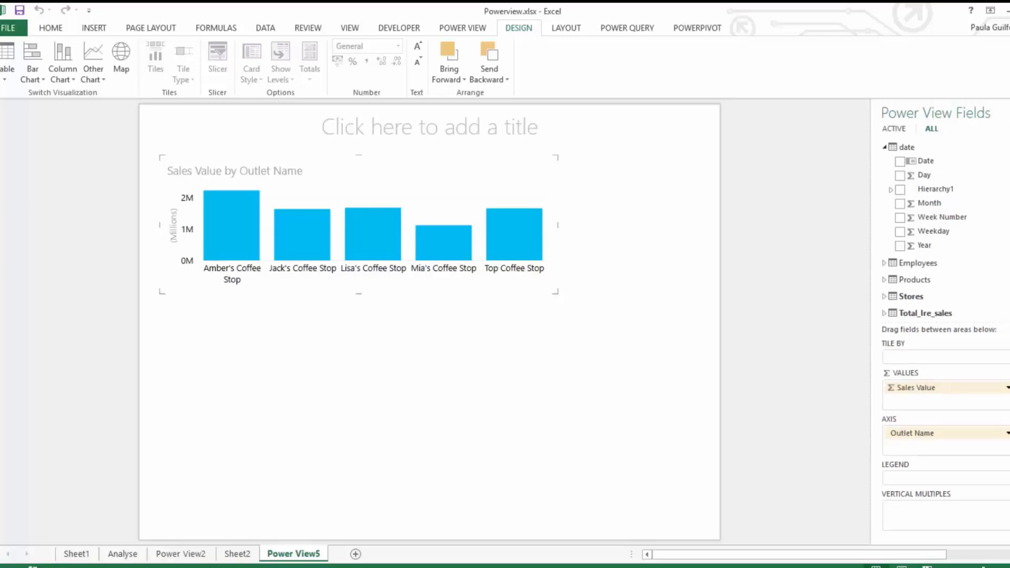
Add Outlet Name as vertical multiples and enlarge the chart so full labels show
{"action": "left_click", "coordinate": [885, 296]}
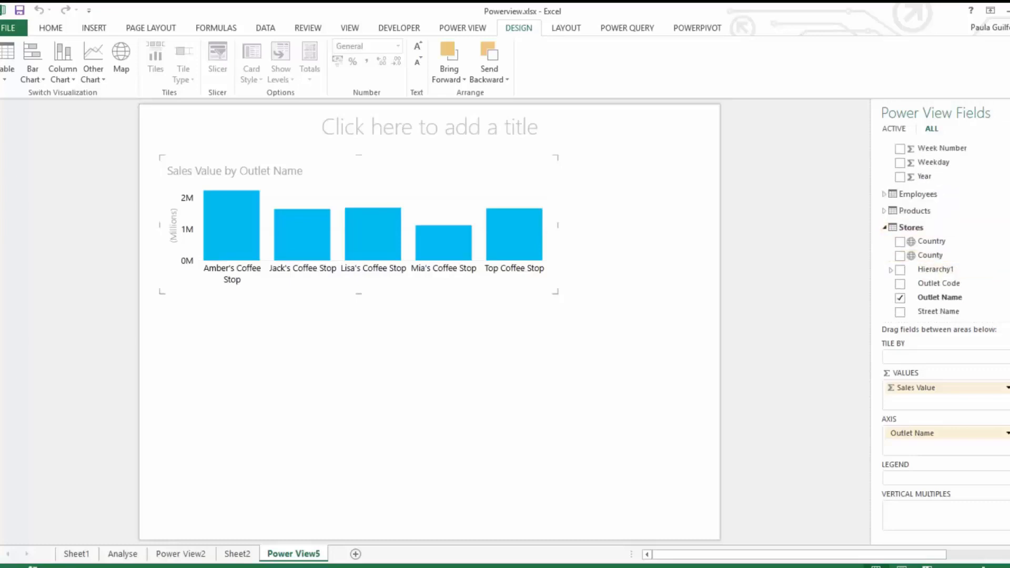
{"action": "left_click_drag", "start_coordinate": [947, 276], "coordinate": [903, 517]}
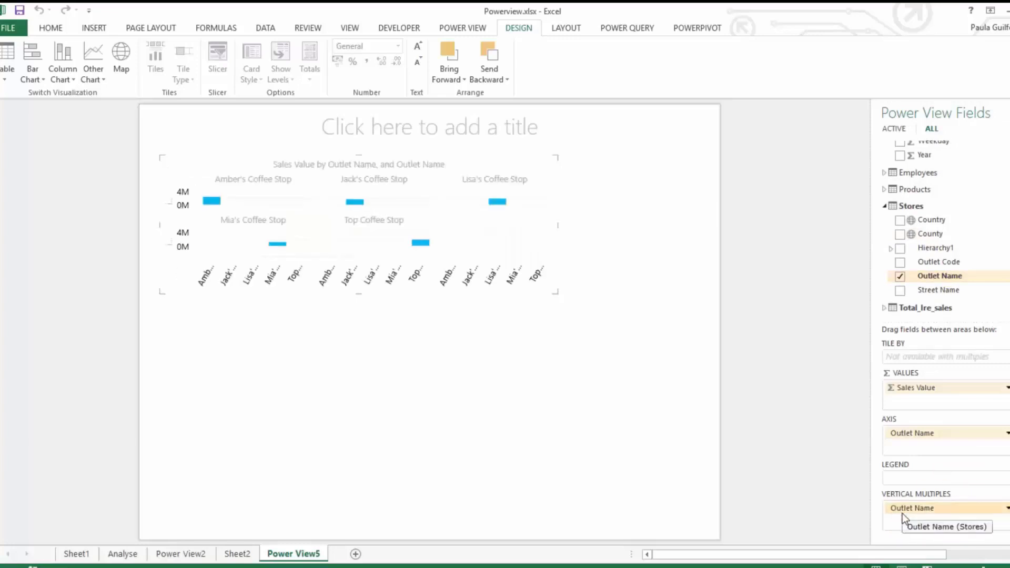
{"action": "left_click_drag", "start_coordinate": [556, 288], "coordinate": [676, 486]}
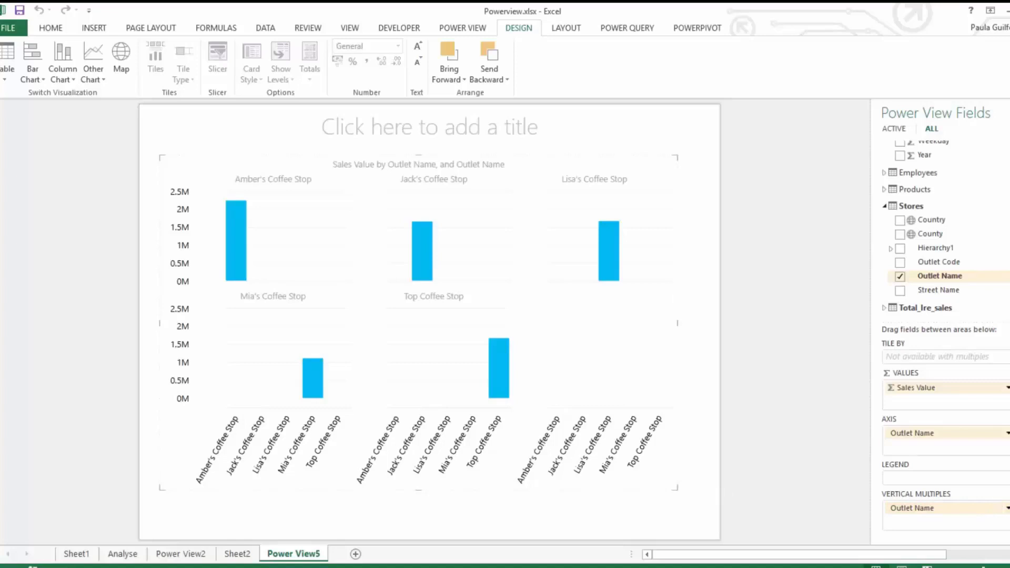
{"action": "scroll", "coordinate": [945, 437], "scroll_direction": "down", "scroll_amount": 1}
Switch Outlet Name to horizontal multiples, scroll through the panels, then make Outlet Name the legend
{"action": "left_click_drag", "start_coordinate": [908, 484], "coordinate": [899, 530]}
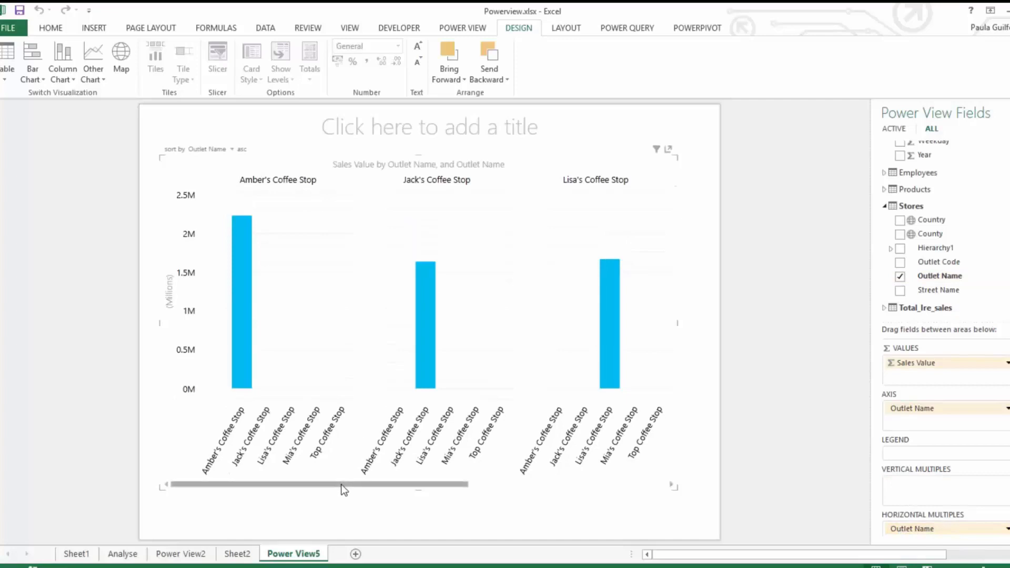
{"action": "left_click_drag", "start_coordinate": [343, 484], "coordinate": [462, 484]}
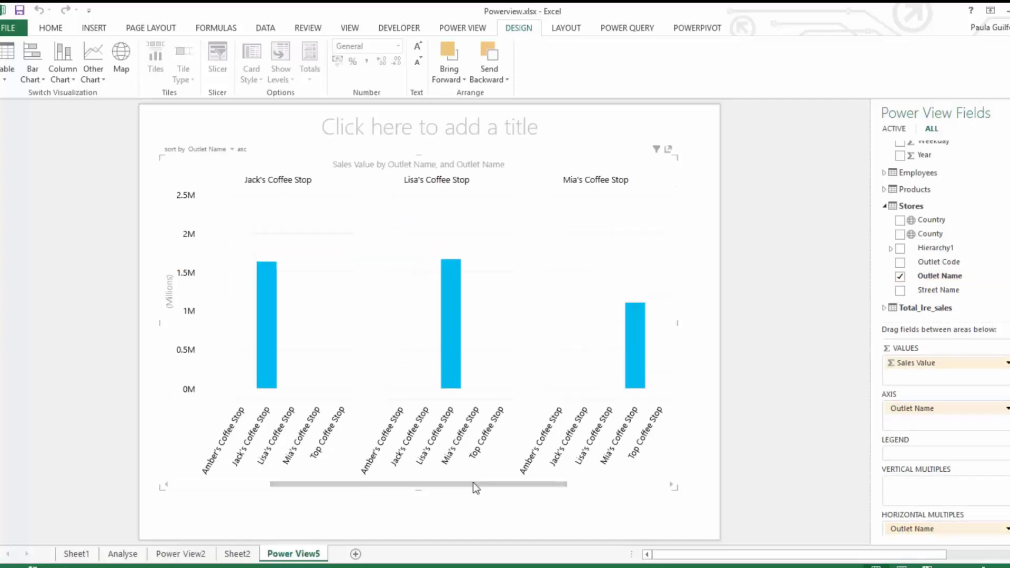
{"action": "left_click", "coordinate": [671, 485]}
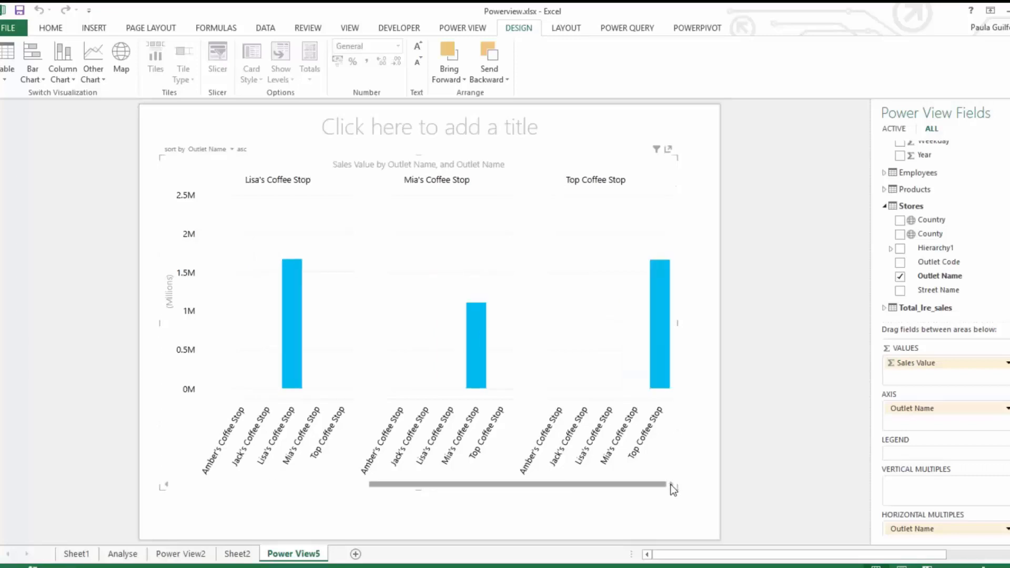
{"action": "left_click_drag", "start_coordinate": [655, 486], "coordinate": [327, 487]}
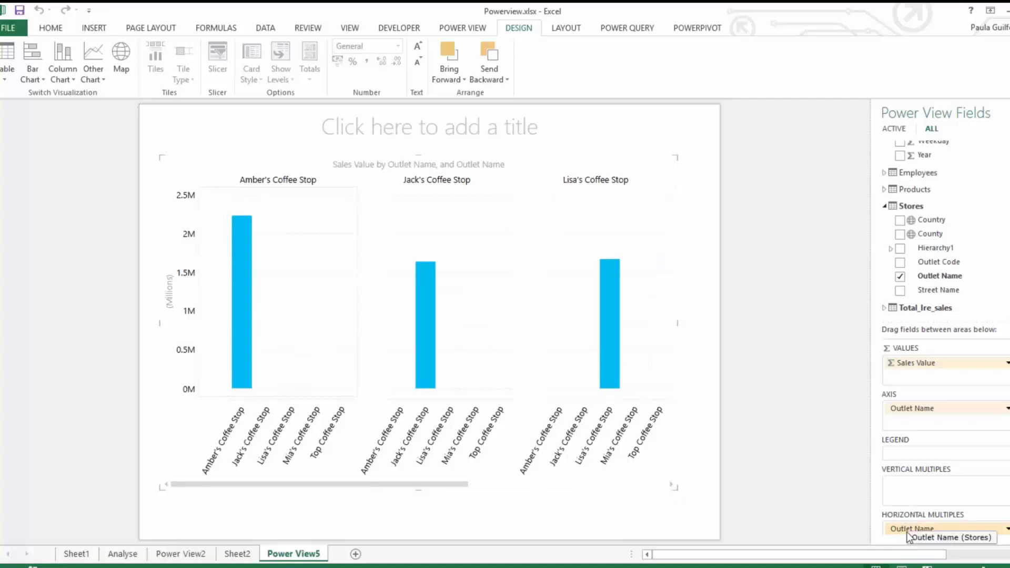
{"action": "left_click_drag", "start_coordinate": [907, 532], "coordinate": [898, 456]}
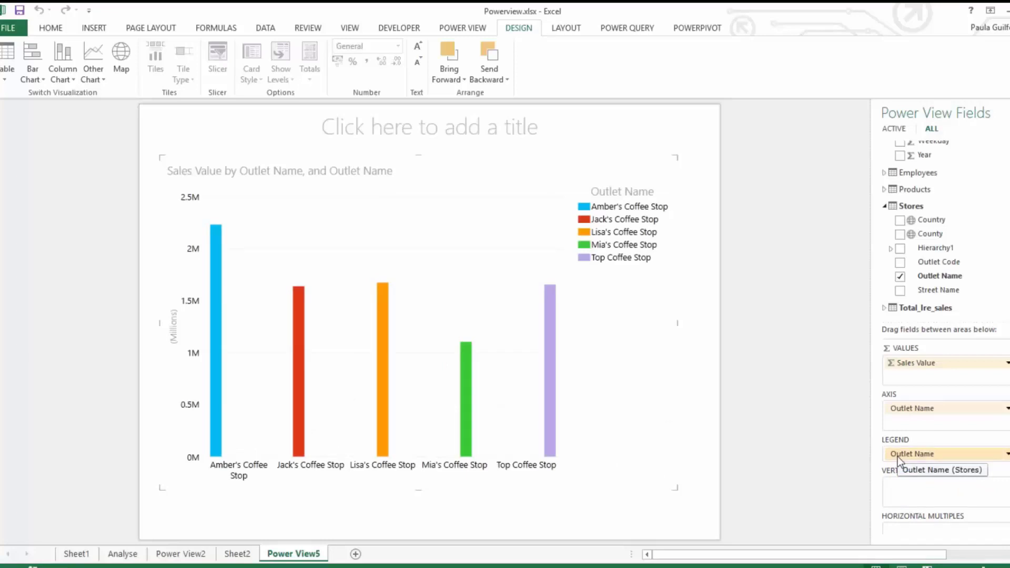
{"action": "left_click", "coordinate": [626, 223]}
{"action": "mouse_move", "coordinate": [299, 358]}
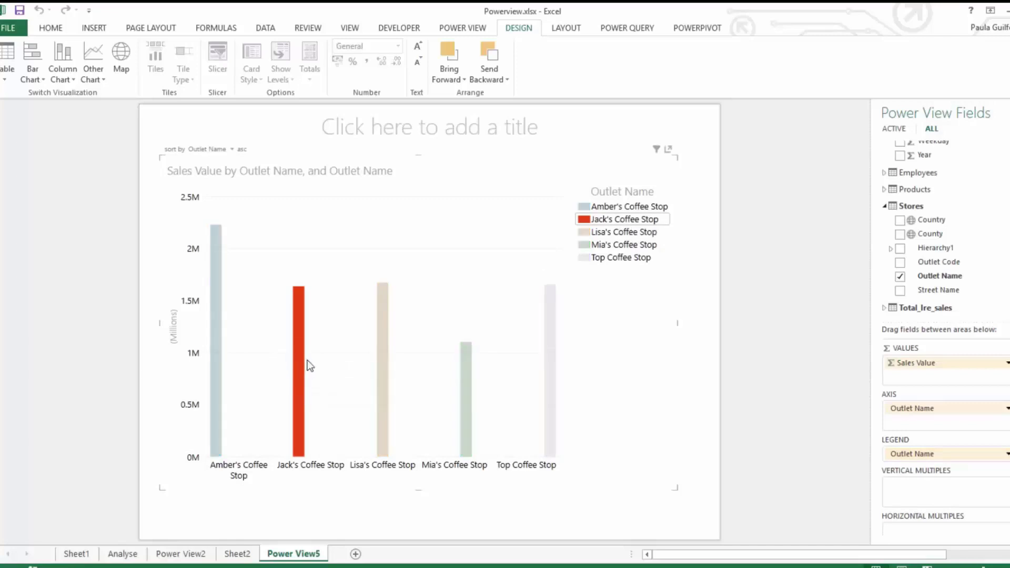
{"action": "left_click", "coordinate": [389, 237]}
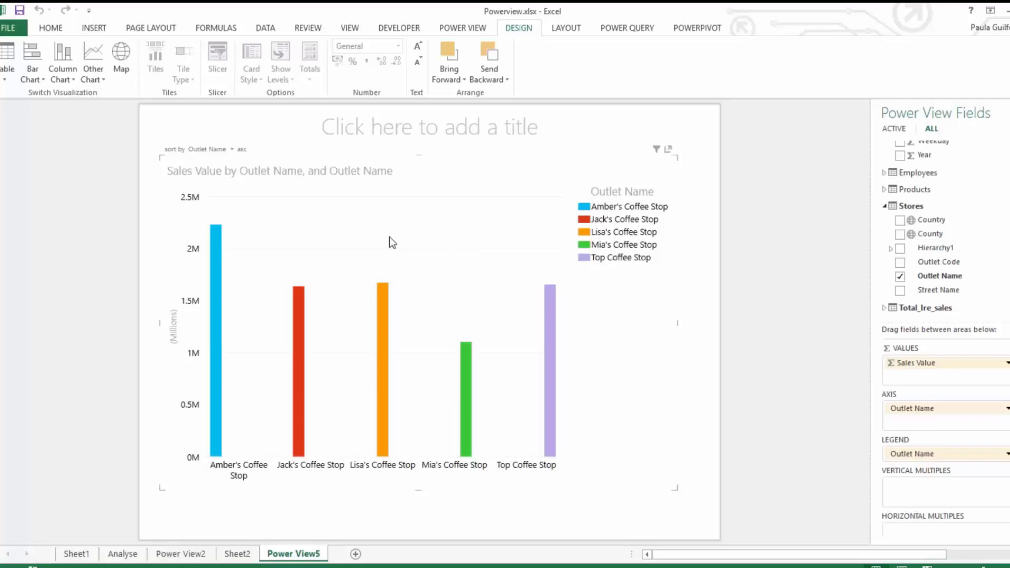
{"action": "left_click", "coordinate": [383, 314]}
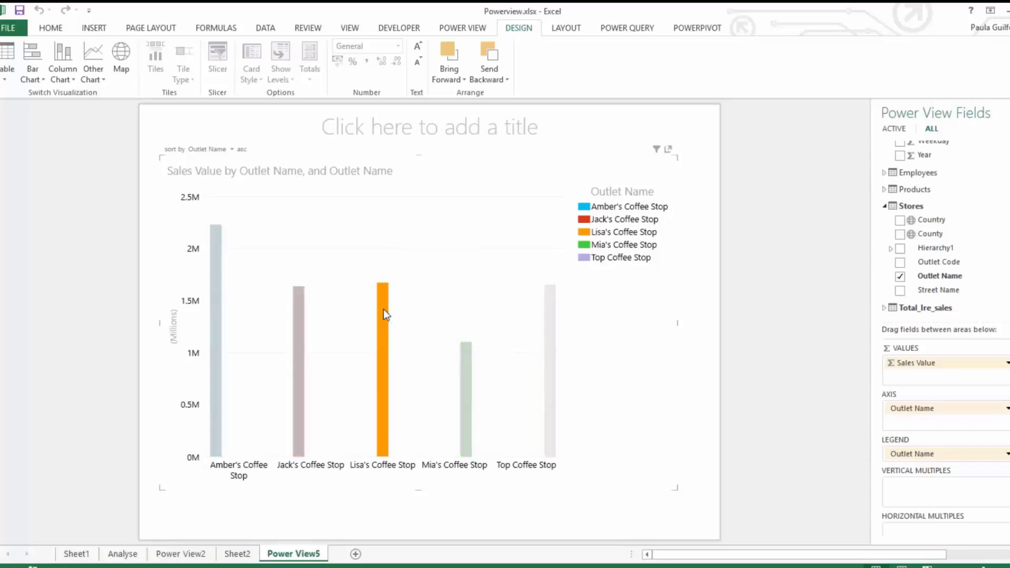
{"action": "left_click", "coordinate": [377, 221]}
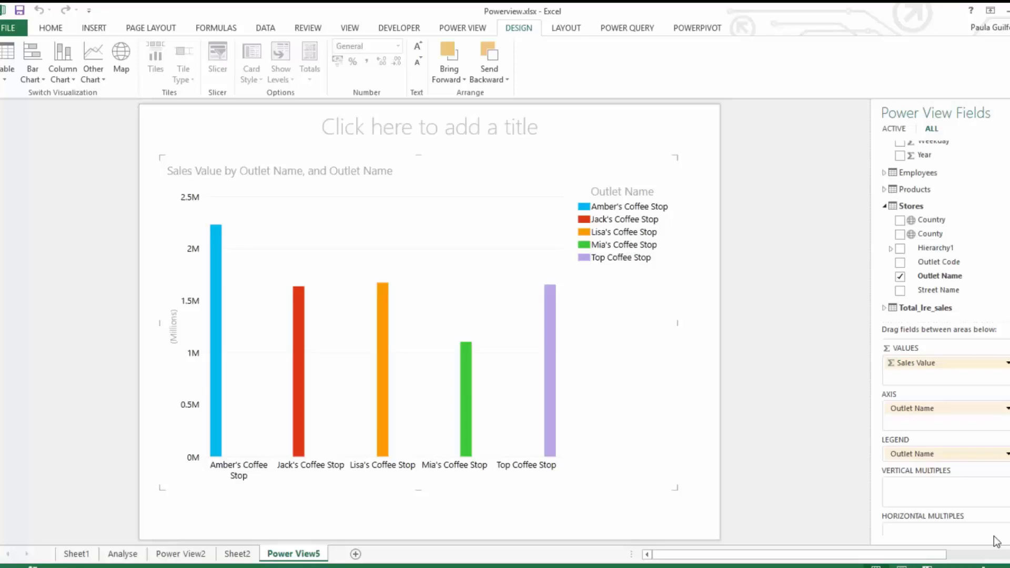
Add Employee Name, Month, Week Number and Product Description beneath Outlet Name in the AXIS area
{"action": "scroll", "coordinate": [942, 226], "scroll_direction": "up", "scroll_amount": 3}
{"action": "scroll", "coordinate": [880, 201], "scroll_direction": "down", "scroll_amount": 3}
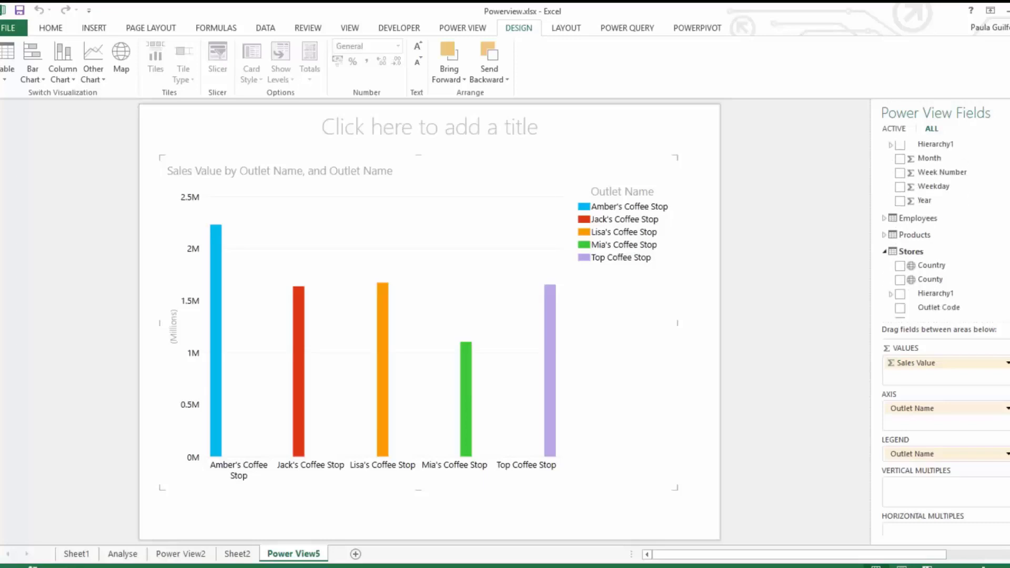
{"action": "left_click", "coordinate": [884, 196]}
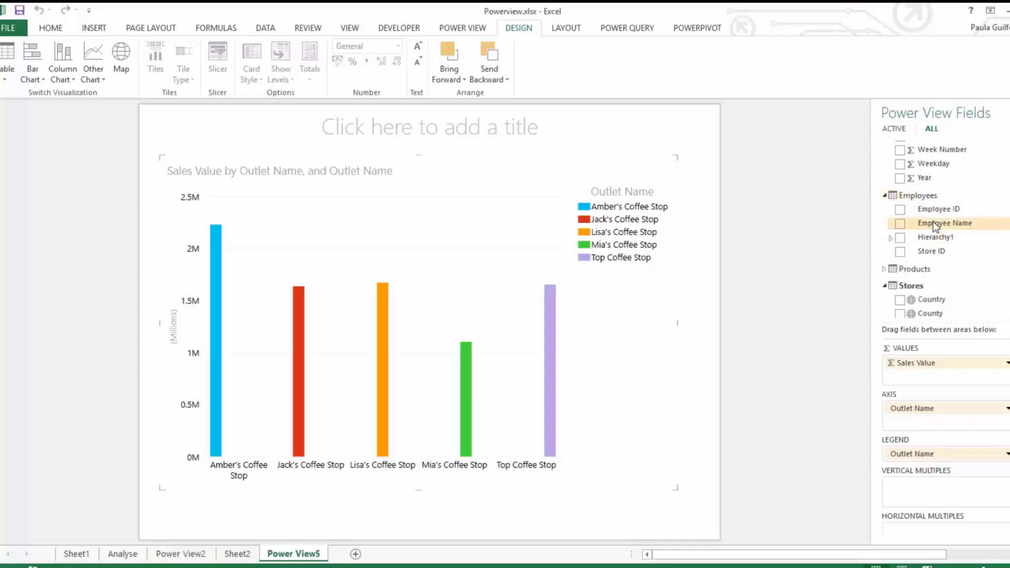
{"action": "left_click_drag", "start_coordinate": [927, 316], "coordinate": [899, 423]}
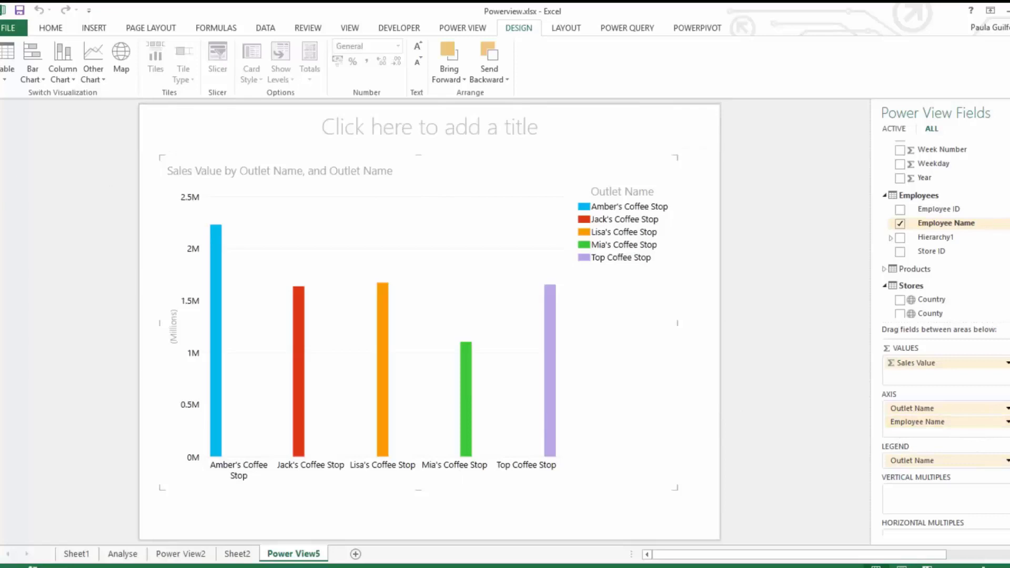
{"action": "scroll", "coordinate": [941, 232], "scroll_direction": "up", "scroll_amount": 1}
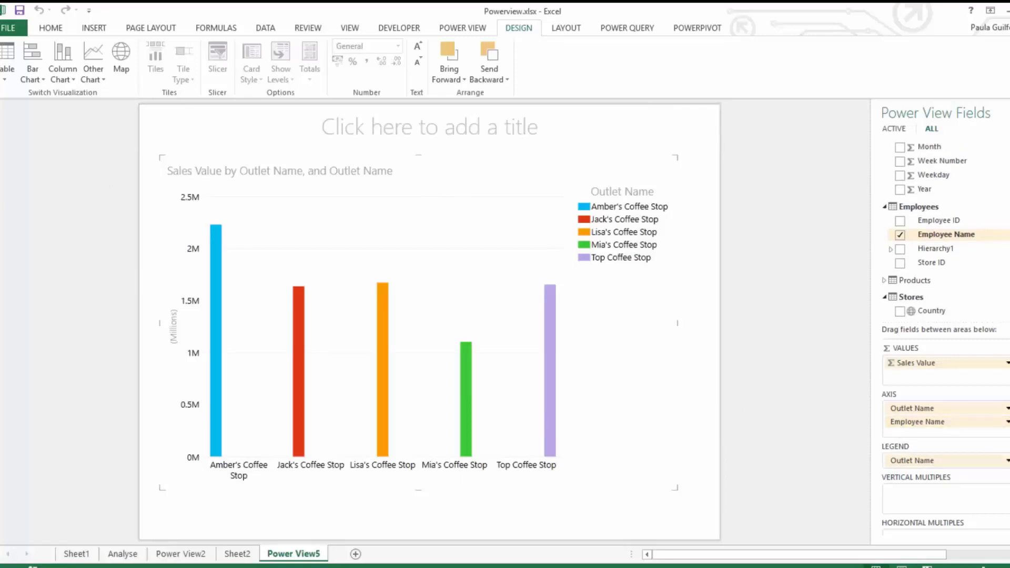
{"action": "scroll", "coordinate": [942, 231], "scroll_direction": "up", "scroll_amount": 3}
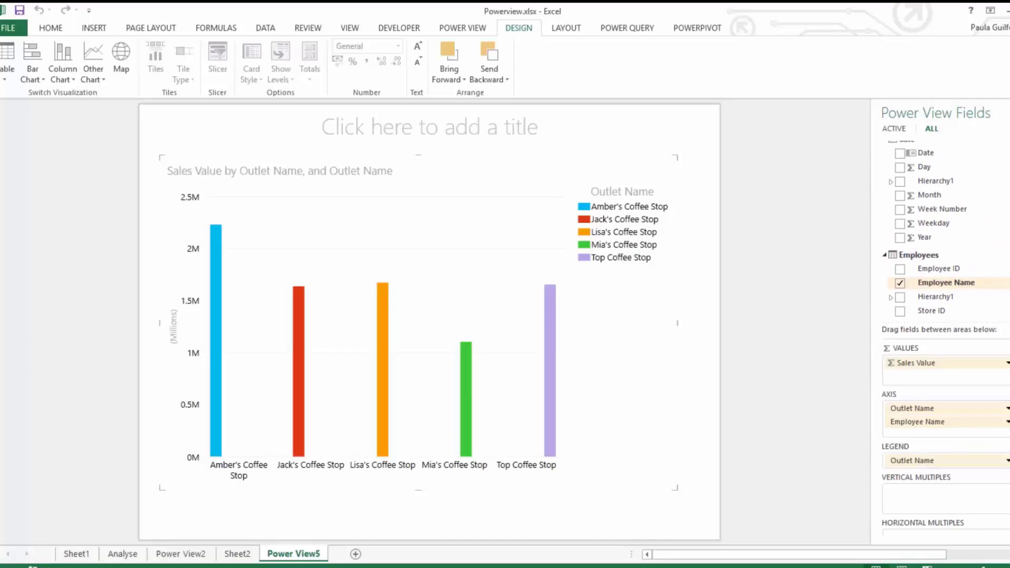
{"action": "left_click_drag", "start_coordinate": [928, 196], "coordinate": [913, 436]}
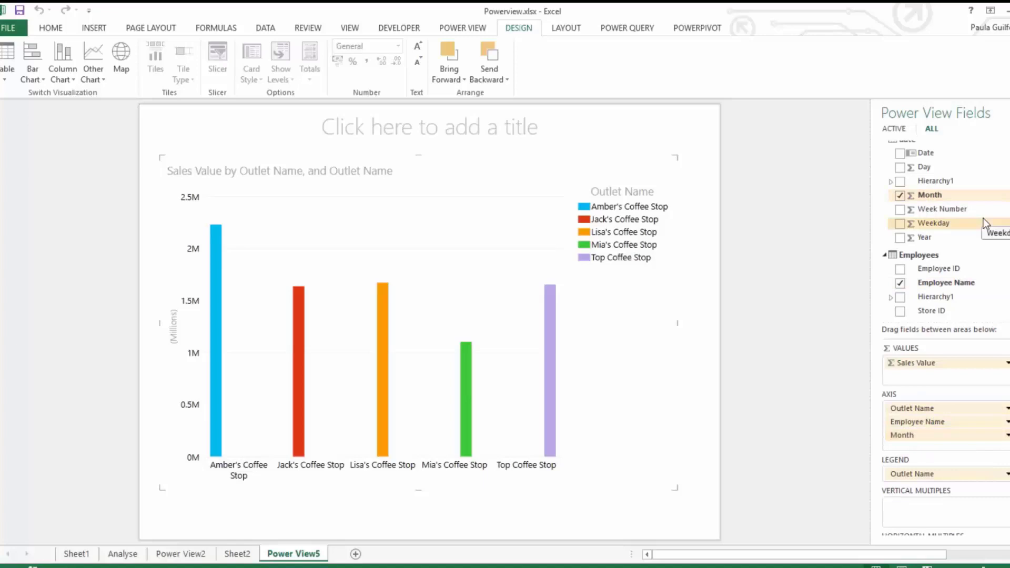
{"action": "left_click_drag", "start_coordinate": [944, 452], "coordinate": [923, 449]}
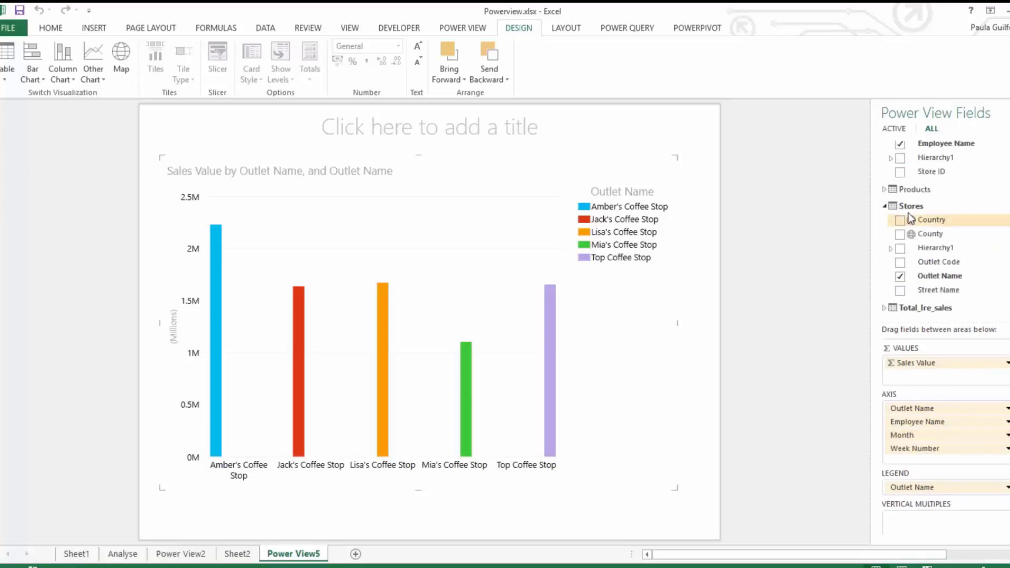
{"action": "left_click", "coordinate": [884, 190]}
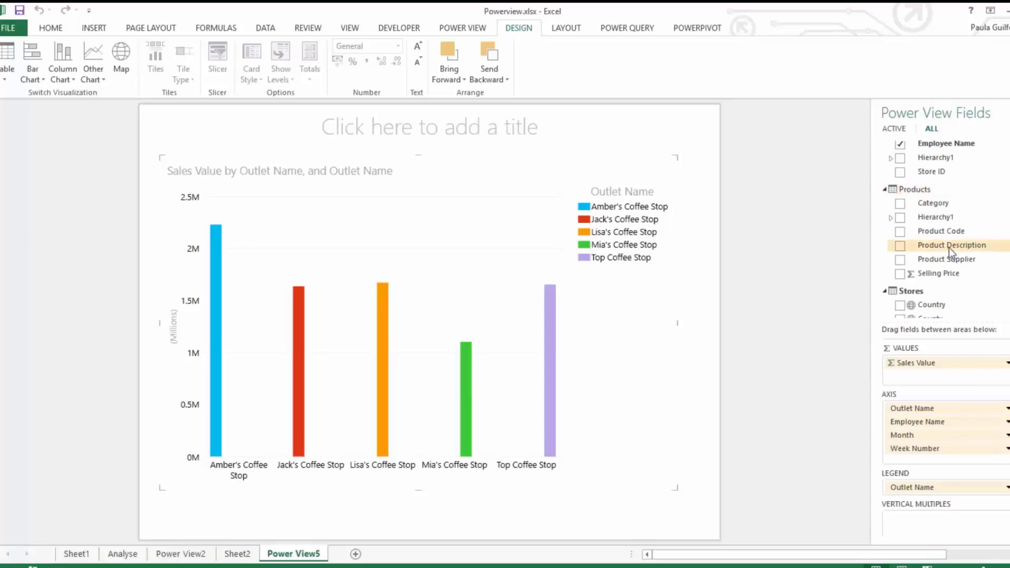
{"action": "left_click_drag", "start_coordinate": [948, 247], "coordinate": [905, 462]}
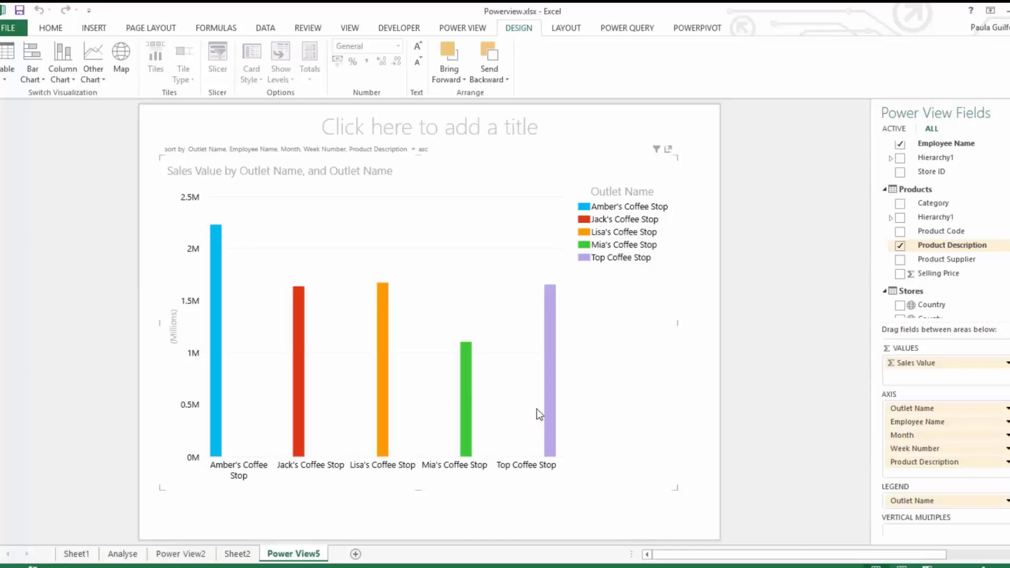
Drill from Amber's Coffee Stop through employee Amber, month 2 and week 5 to sales by product
{"action": "left_click", "coordinate": [219, 341]}
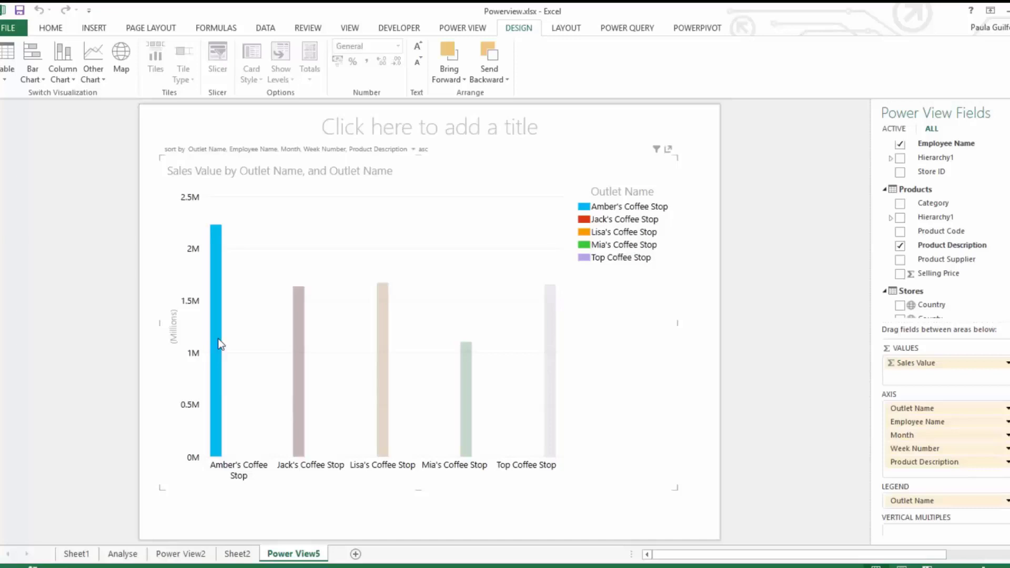
{"action": "double_click", "coordinate": [219, 341]}
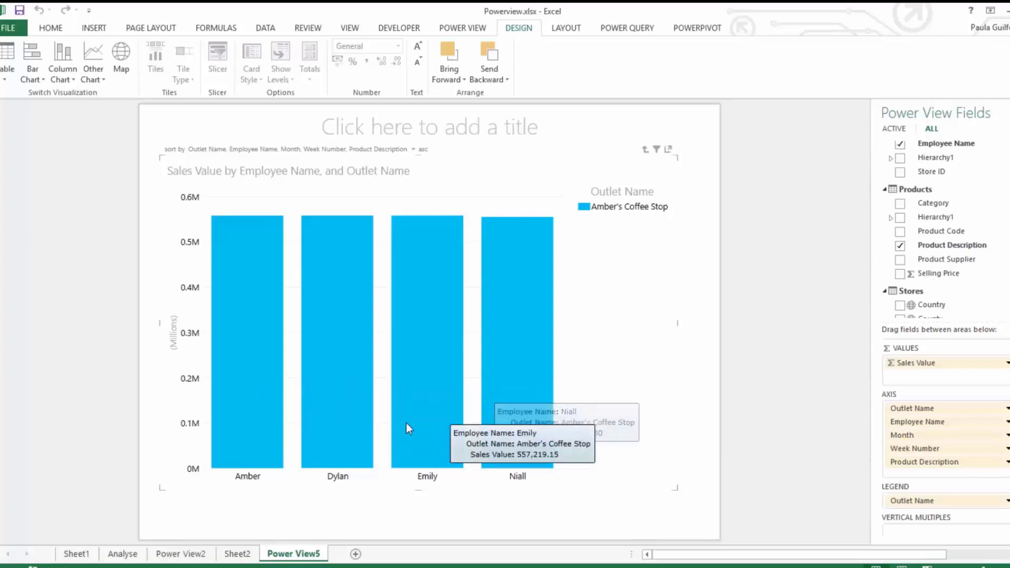
{"action": "left_click", "coordinate": [250, 394]}
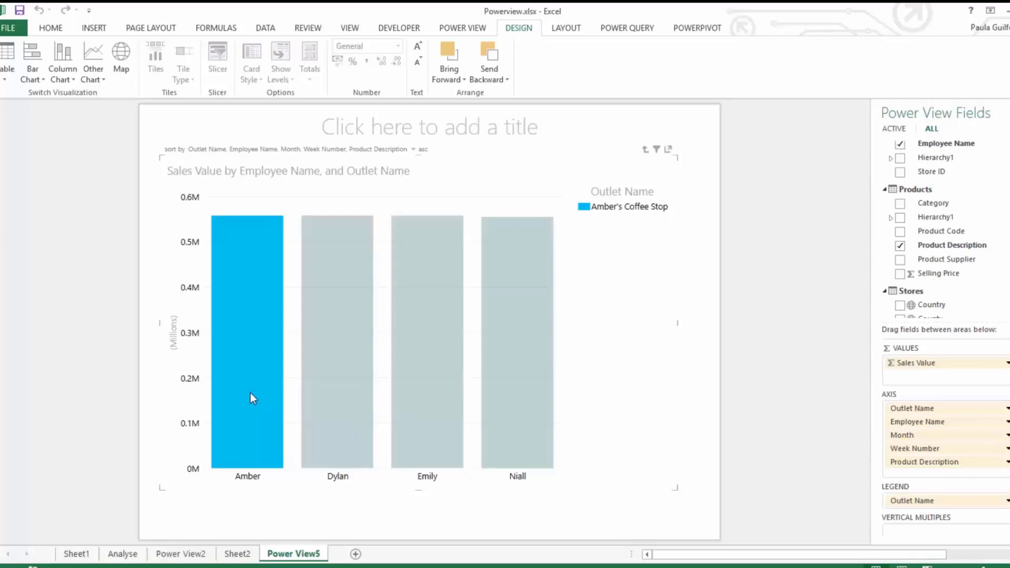
{"action": "double_click", "coordinate": [250, 392]}
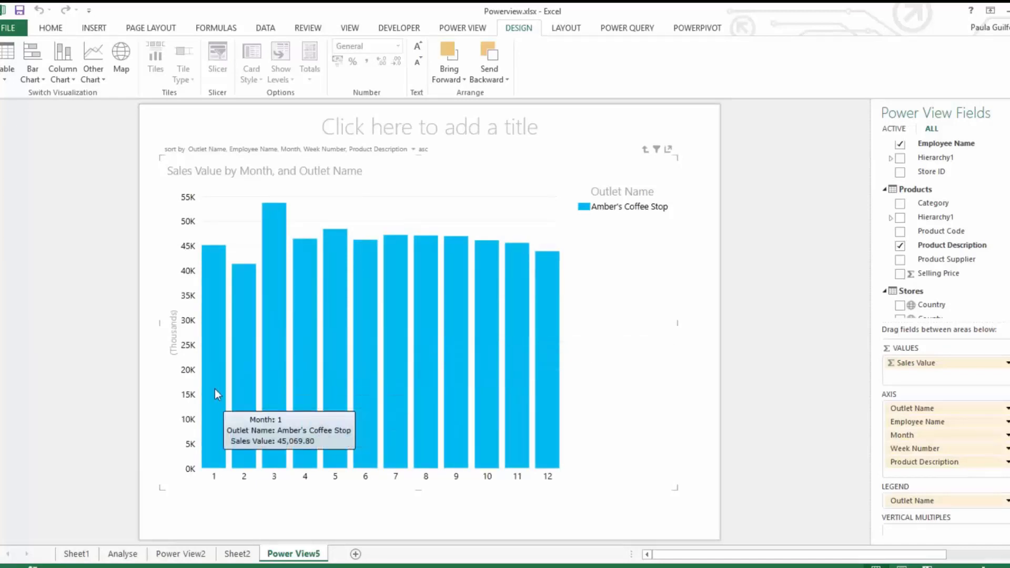
{"action": "double_click", "coordinate": [239, 375]}
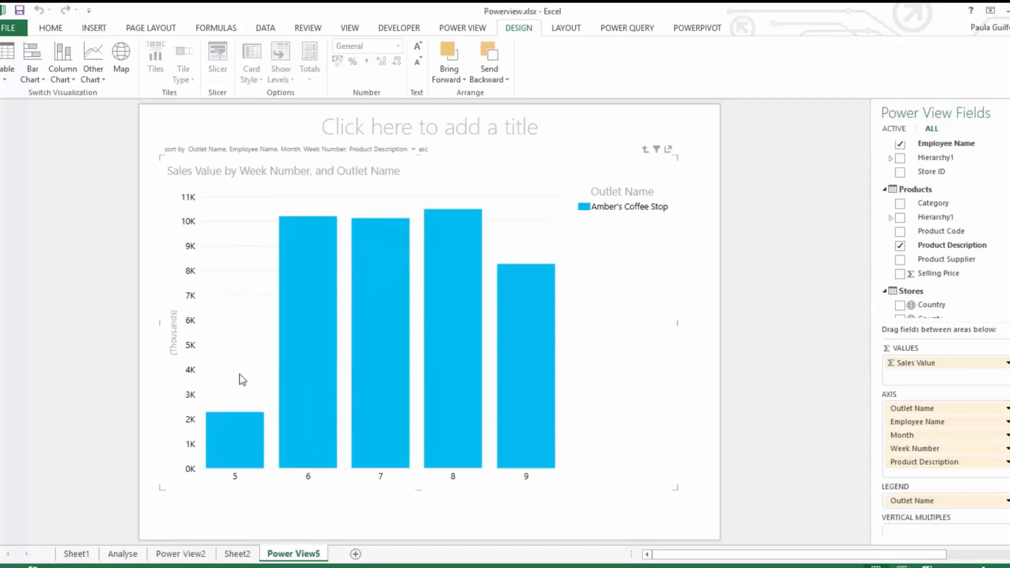
{"action": "mouse_move", "coordinate": [236, 443]}
{"action": "double_click", "coordinate": [229, 426]}
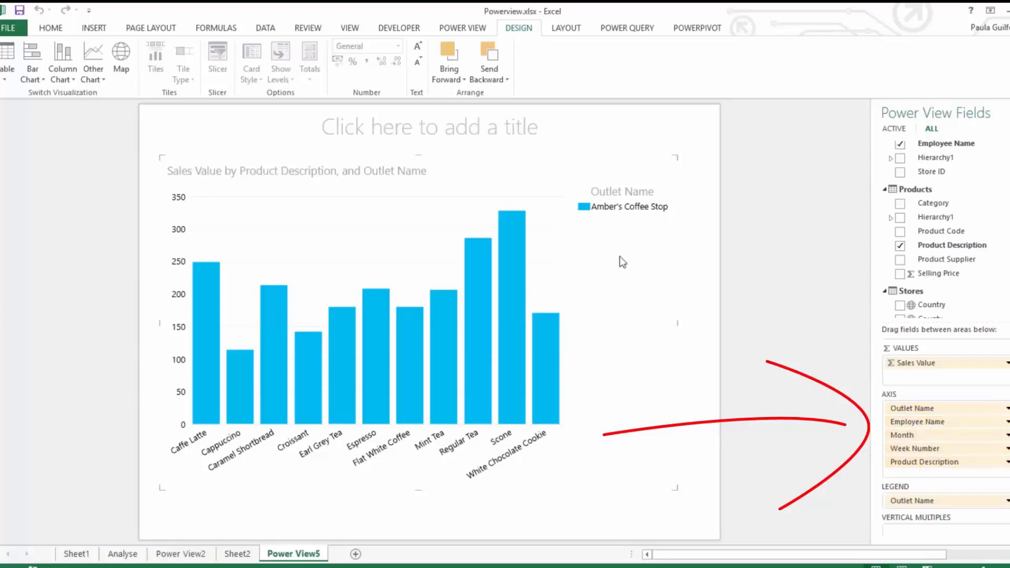
Drill up four levels from products back to the outlet totals
{"action": "left_click", "coordinate": [645, 151]}
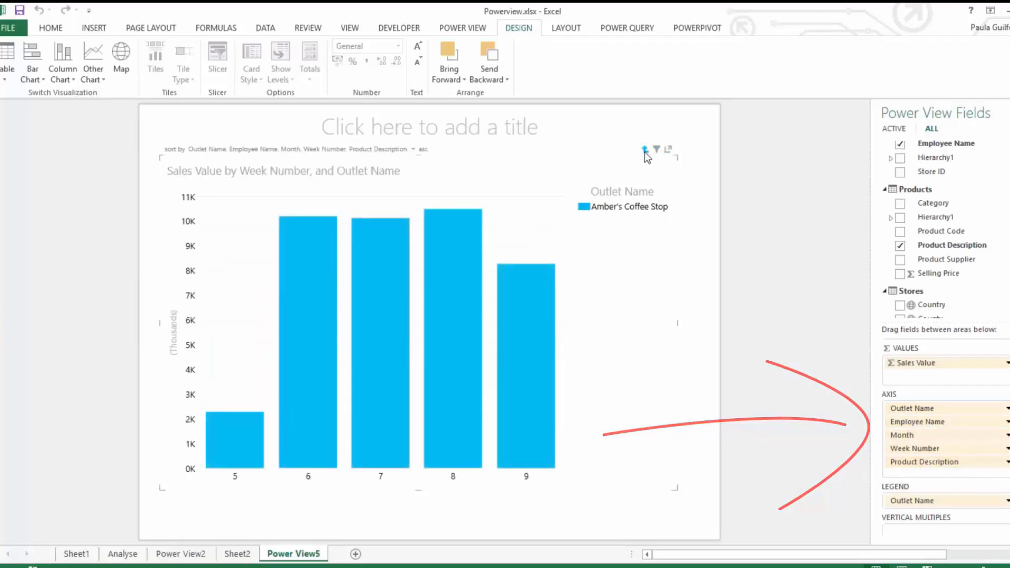
{"action": "left_click", "coordinate": [645, 151]}
{"action": "left_click", "coordinate": [645, 151]}
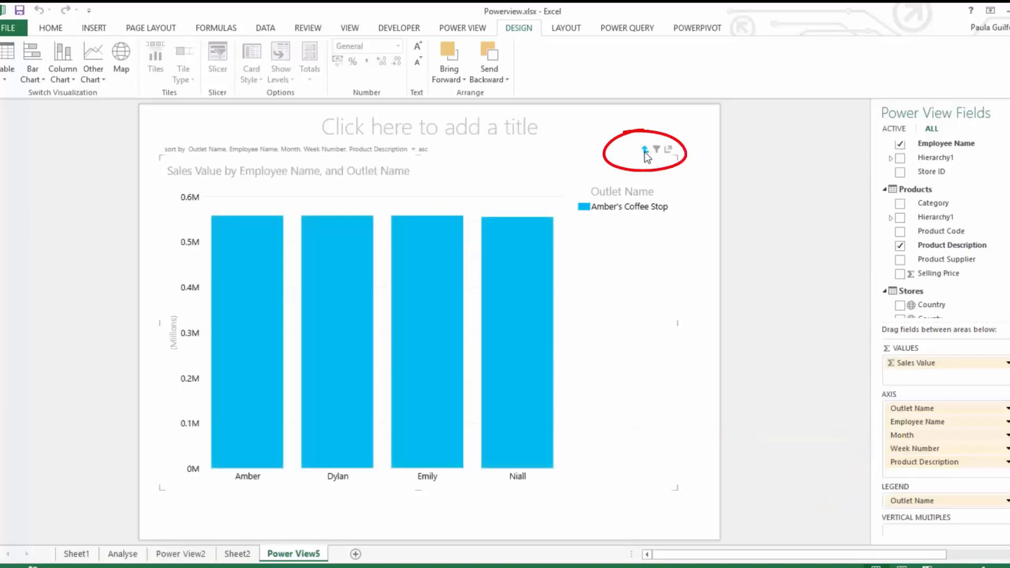
{"action": "left_click", "coordinate": [645, 151]}
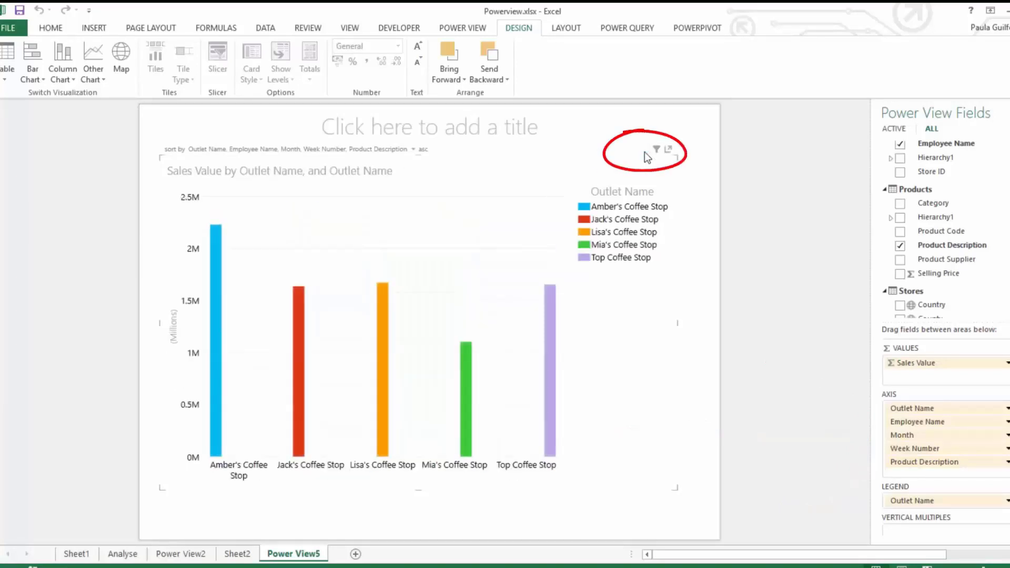
Drill into Mia's and then Top Coffee Stop by employee, returning to outlet totals each time
{"action": "double_click", "coordinate": [465, 419]}
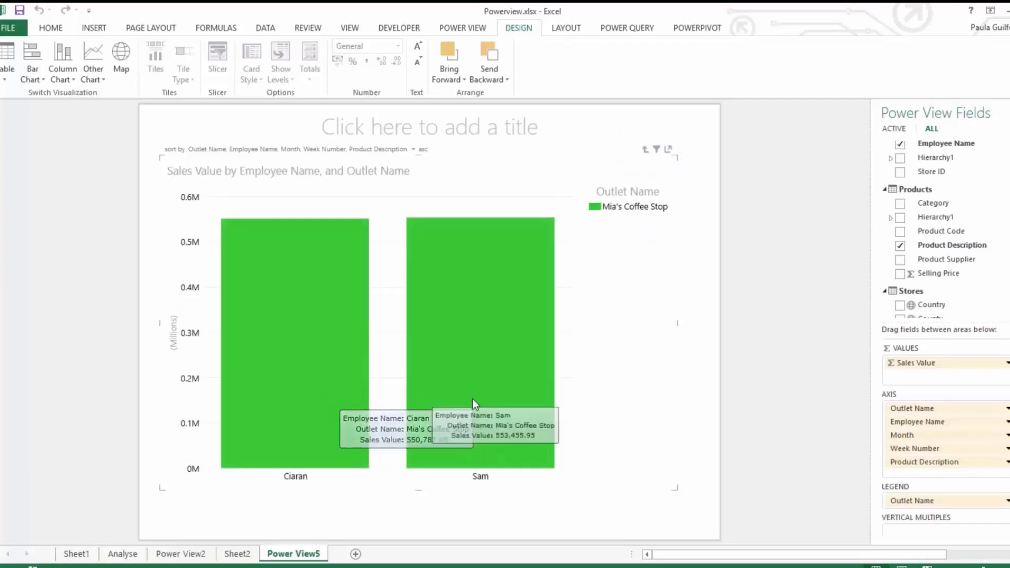
{"action": "left_click", "coordinate": [644, 150]}
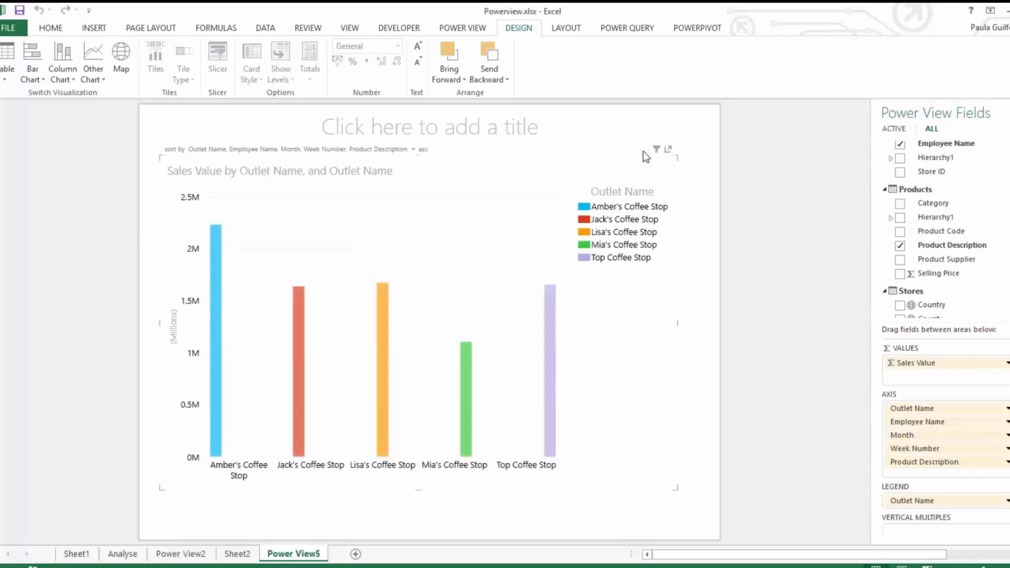
{"action": "double_click", "coordinate": [550, 394]}
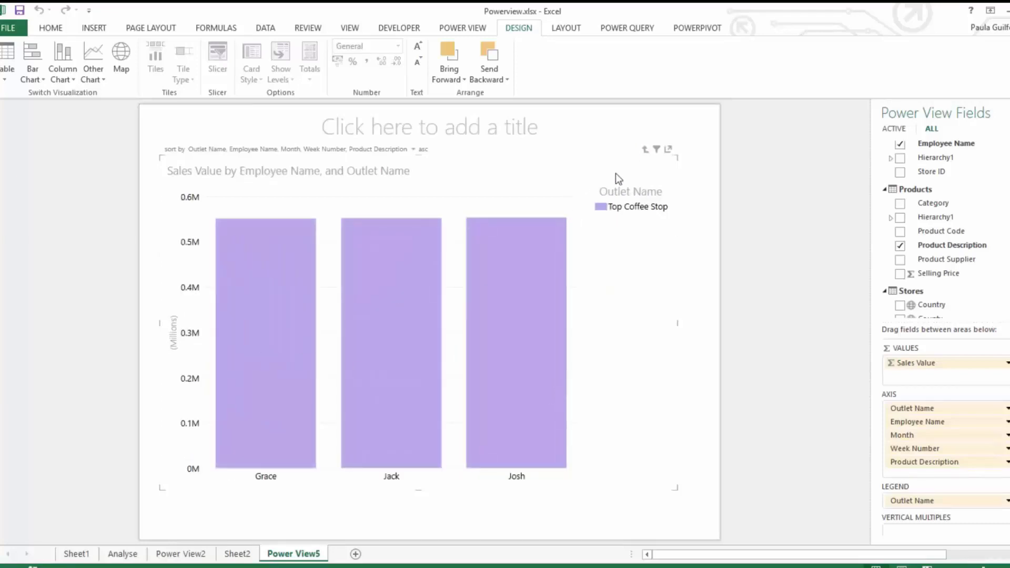
{"action": "left_click", "coordinate": [645, 150]}
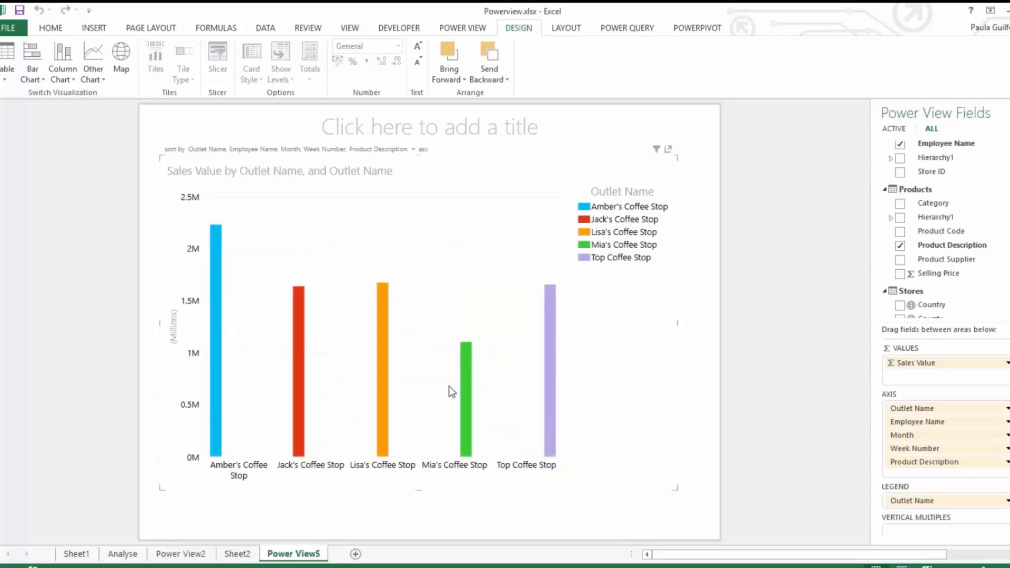
Drill into Lisa's Coffee Stop to show its sales by employees Ava, Dean and Roan
{"action": "double_click", "coordinate": [386, 401]}
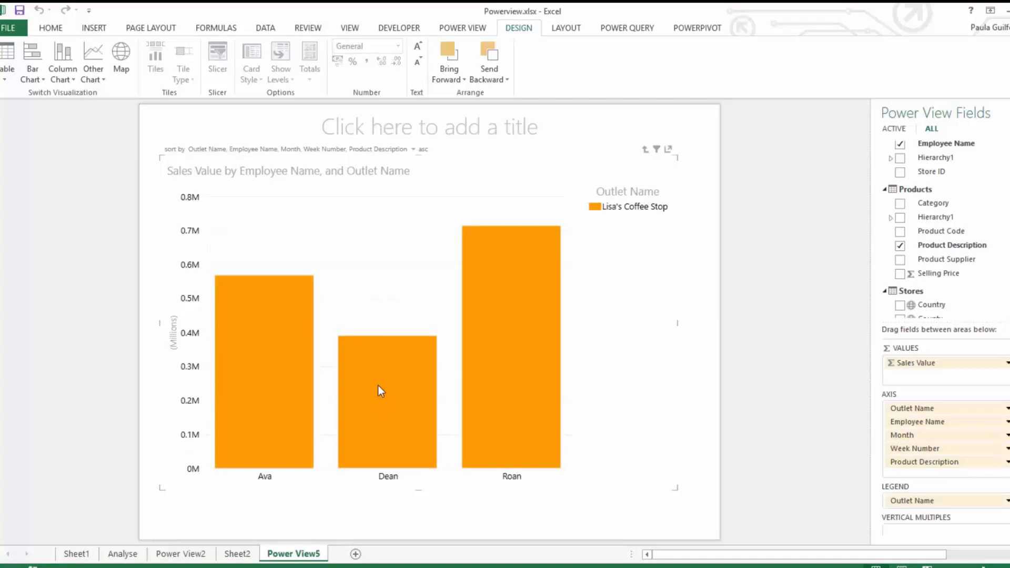
{"action": "mouse_move", "coordinate": [379, 390]}
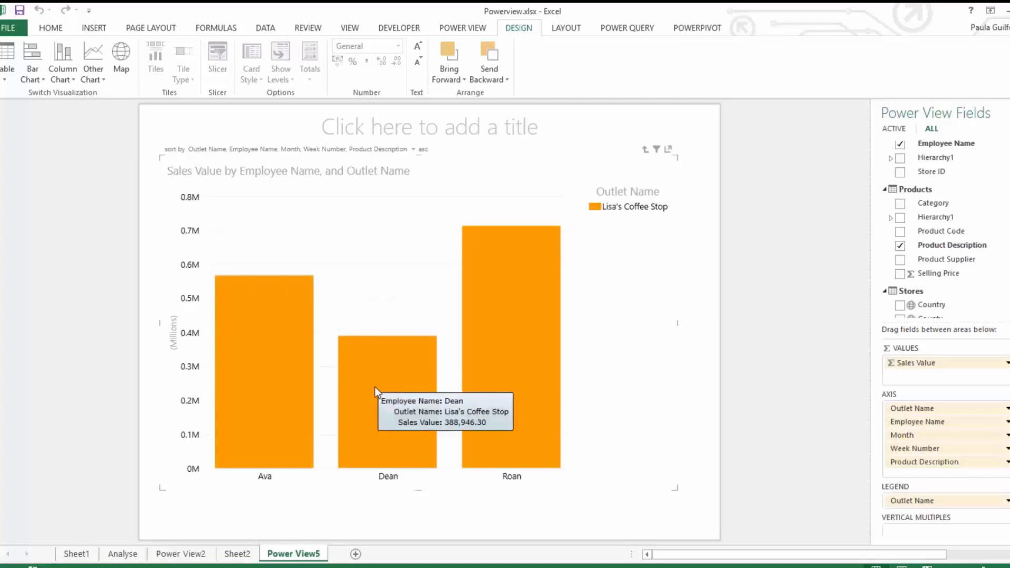
{"action": "mouse_move", "coordinate": [469, 428]}
{"action": "mouse_move", "coordinate": [394, 417]}
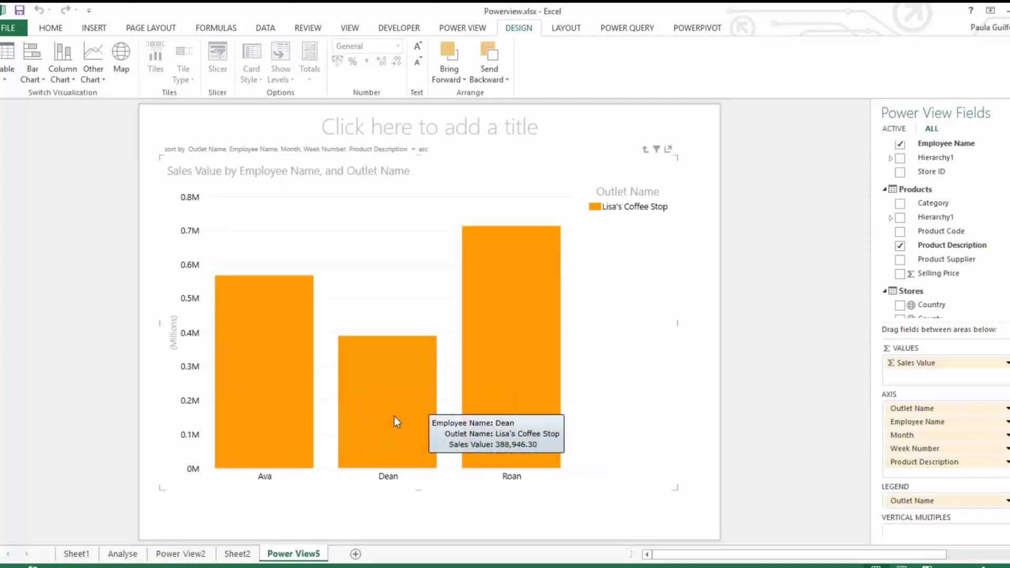
Drill Lisa's Coffee Stop through Dean's months and one week to product sales, Flat White Coffee topping at 768.75
{"action": "double_click", "coordinate": [394, 416]}
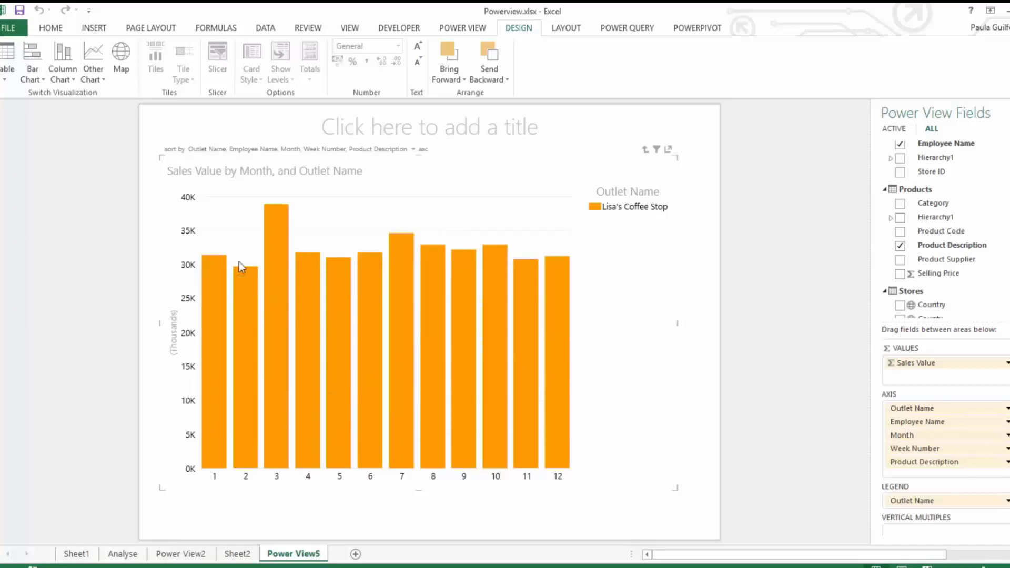
{"action": "mouse_move", "coordinate": [278, 212]}
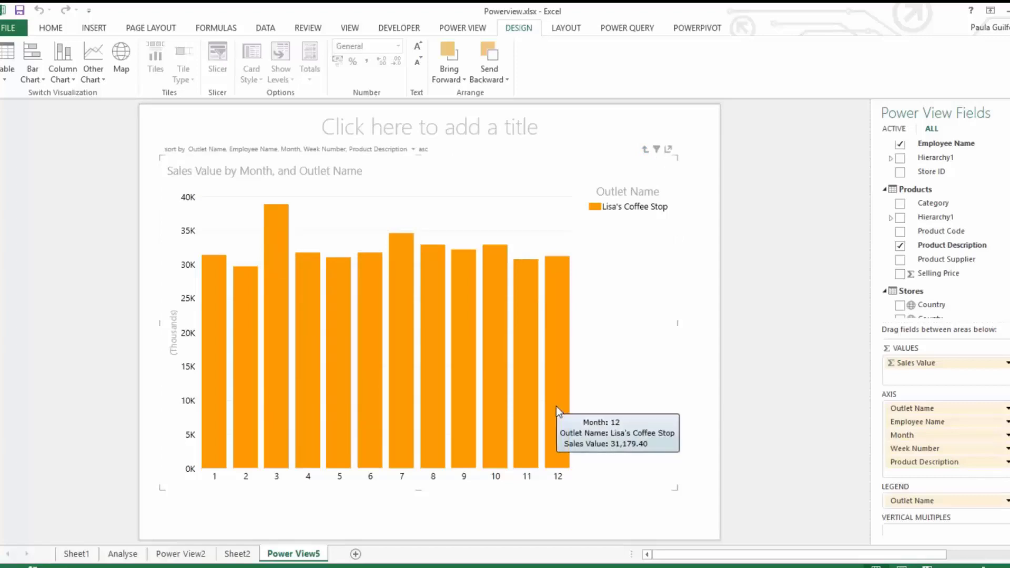
{"action": "double_click", "coordinate": [497, 412]}
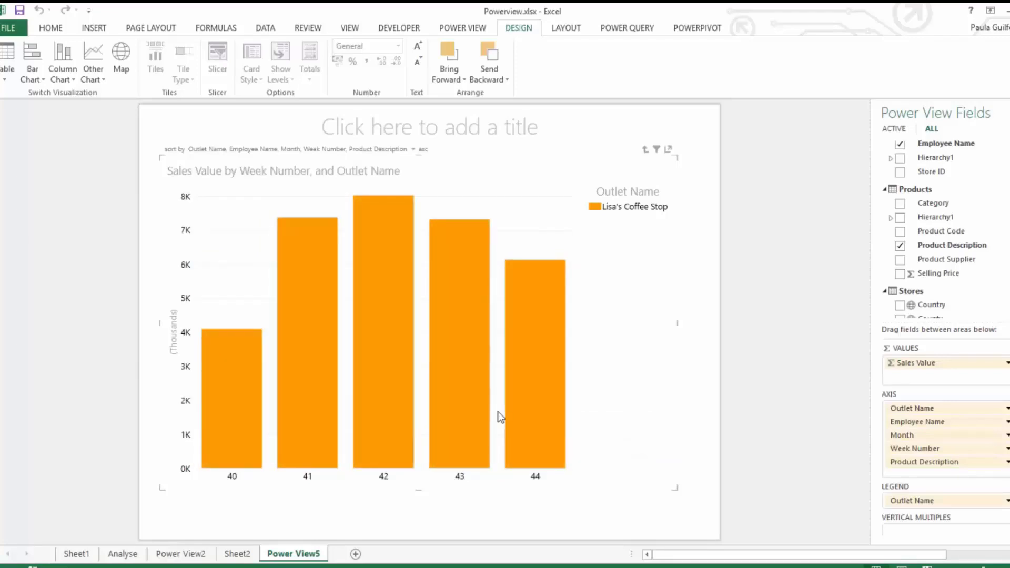
{"action": "mouse_move", "coordinate": [227, 396]}
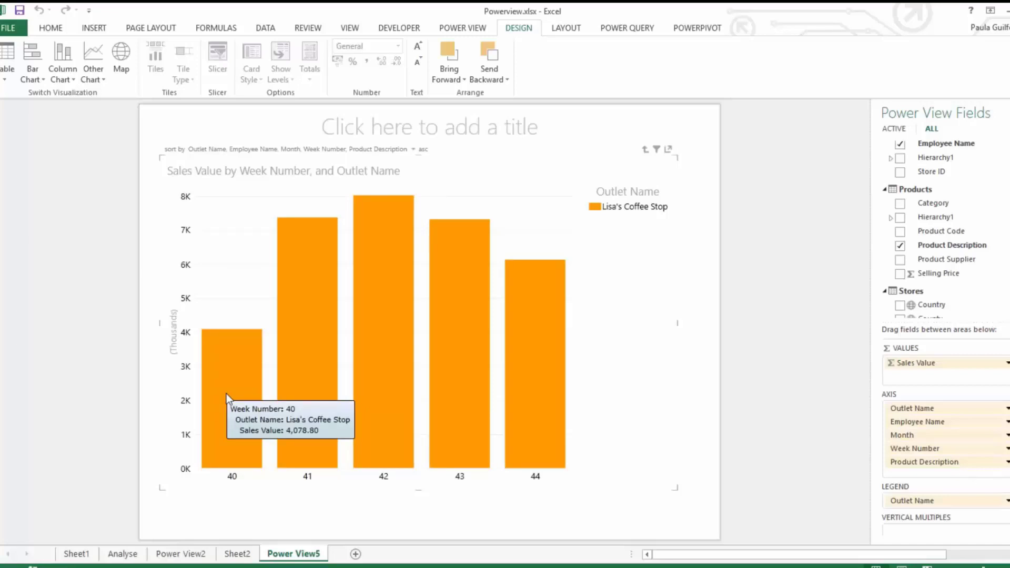
{"action": "double_click", "coordinate": [542, 404]}
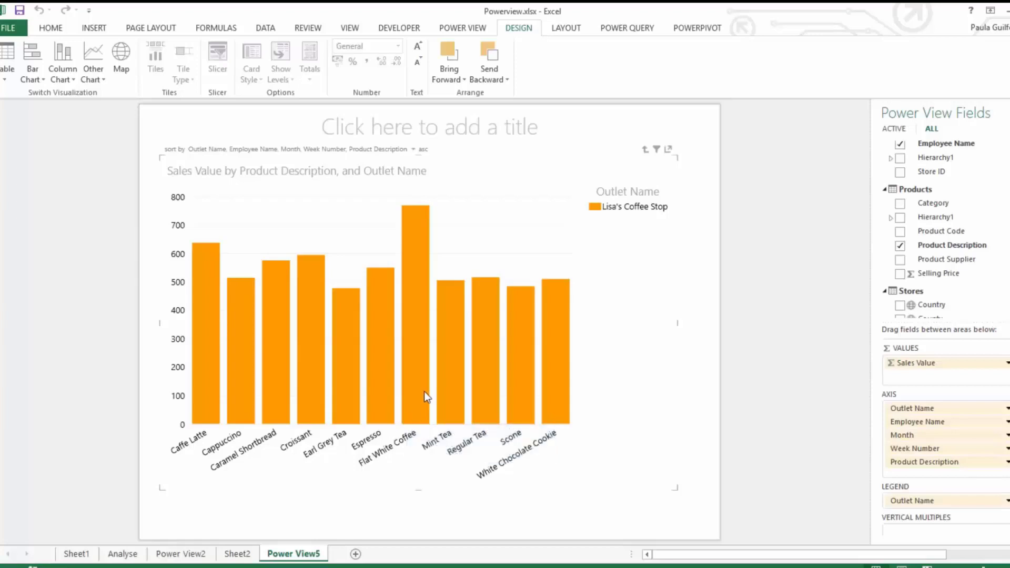
{"action": "mouse_move", "coordinate": [421, 381]}
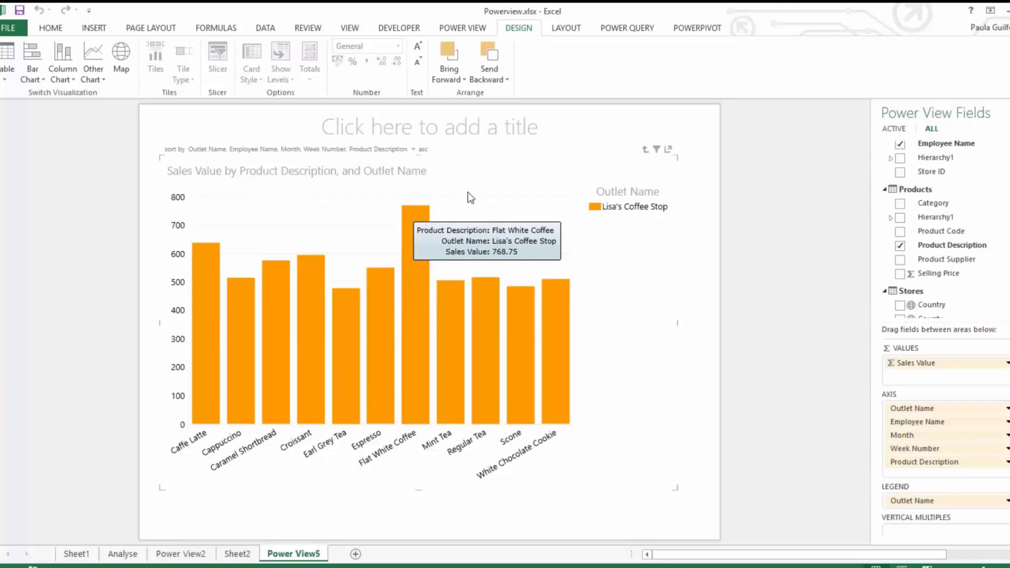
Drill up four levels to all five outlets and shrink the chart to a small top-left box
{"action": "left_click", "coordinate": [646, 151]}
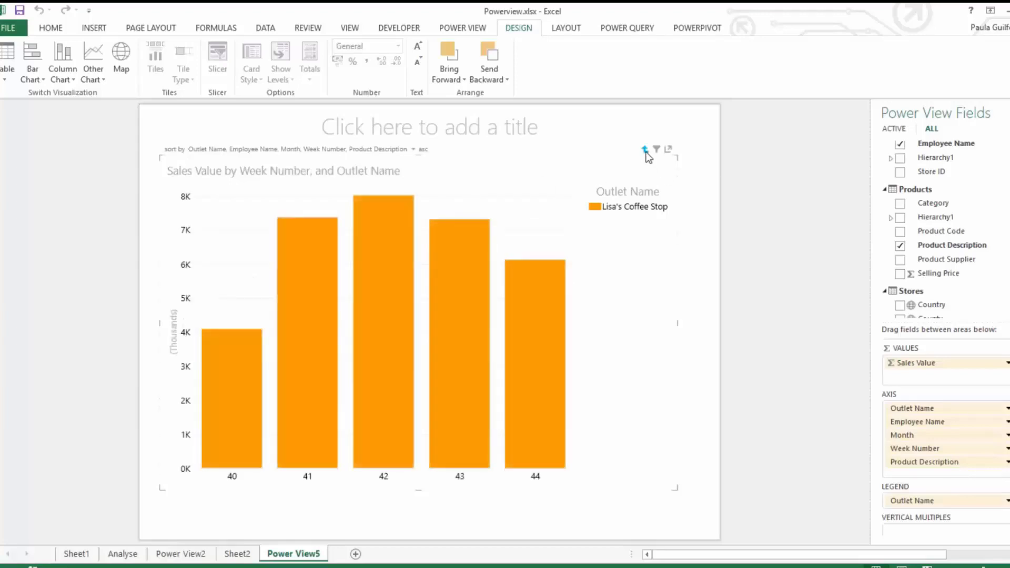
{"action": "left_click", "coordinate": [645, 151]}
{"action": "left_click", "coordinate": [645, 151]}
{"action": "left_click", "coordinate": [646, 151]}
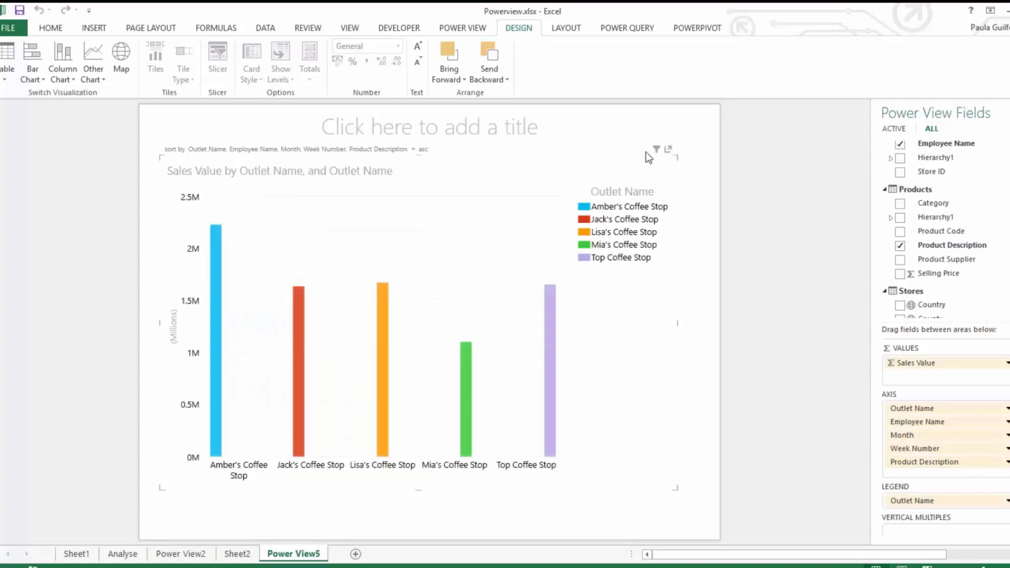
{"action": "left_click_drag", "start_coordinate": [676, 484], "coordinate": [535, 251]}
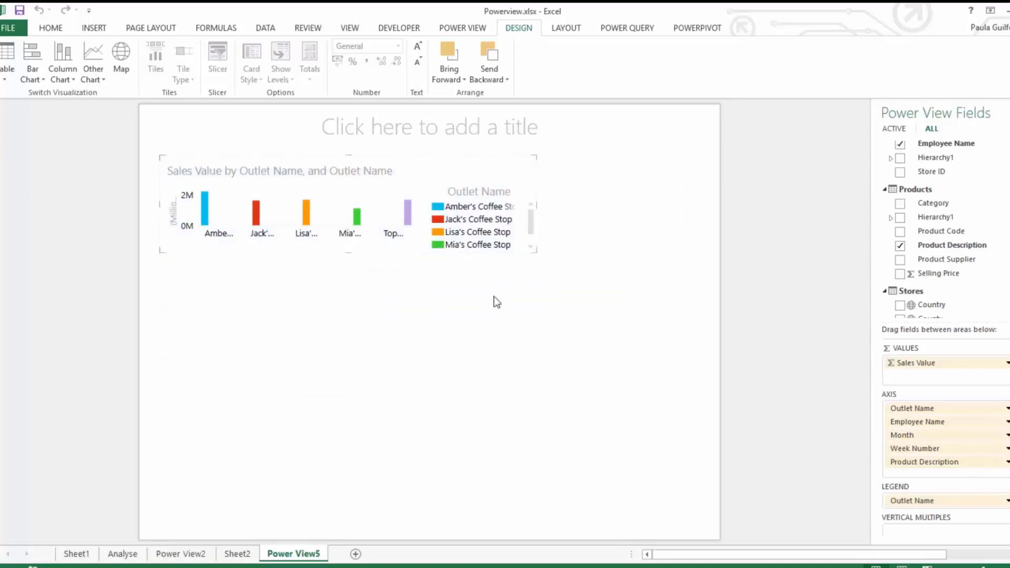
{"action": "left_click", "coordinate": [472, 288]}
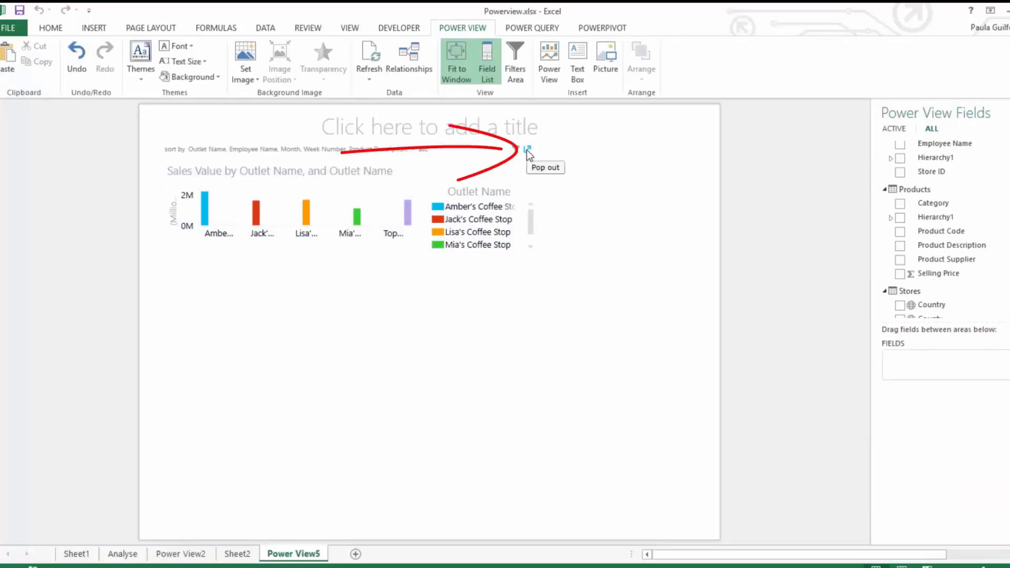
Pop the chart out to full view and back, then look through the Layout and Power View ribbon options
{"action": "left_click", "coordinate": [528, 152]}
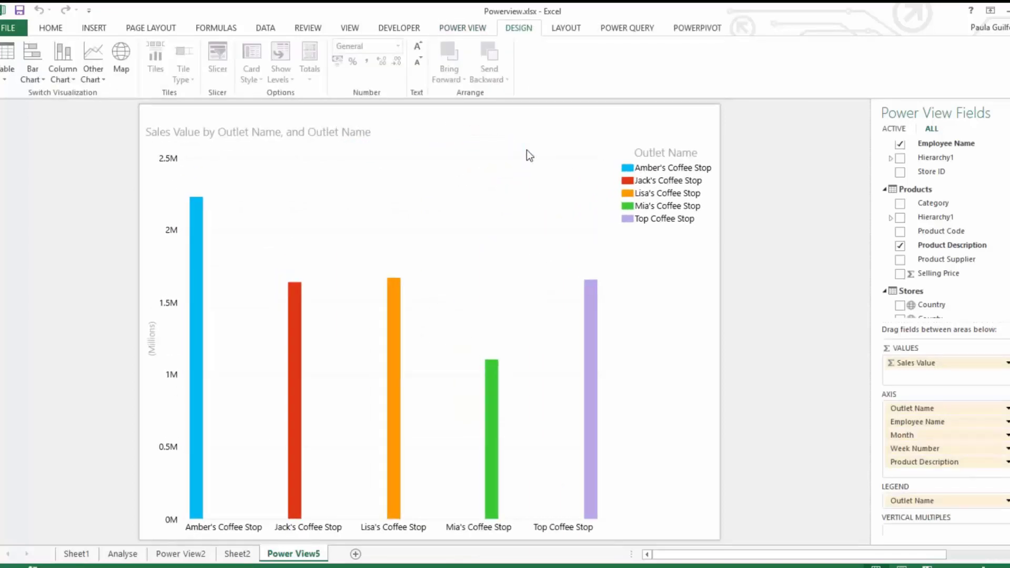
{"action": "mouse_move", "coordinate": [681, 126]}
{"action": "left_click", "coordinate": [711, 113]}
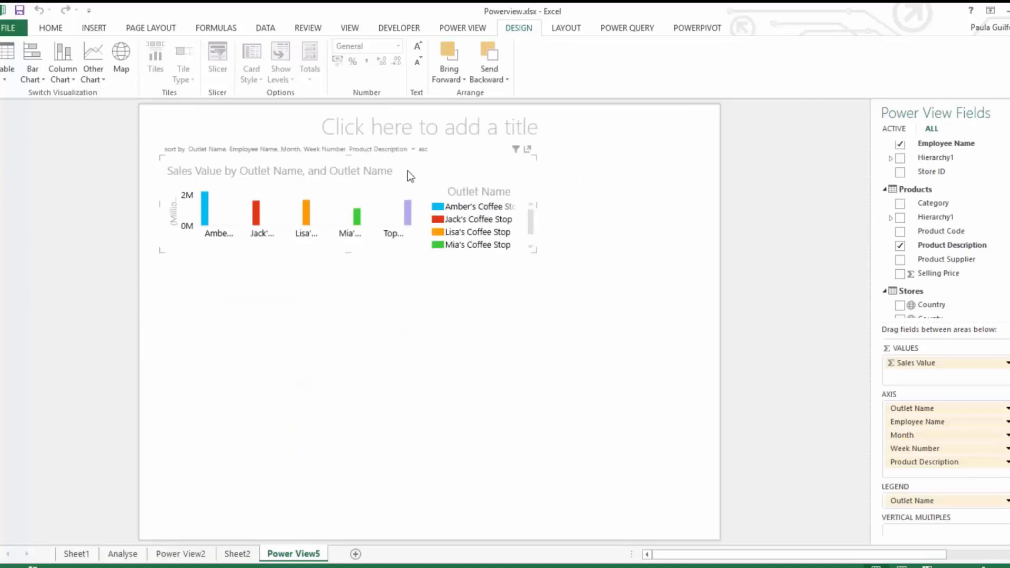
{"action": "left_click", "coordinate": [565, 29]}
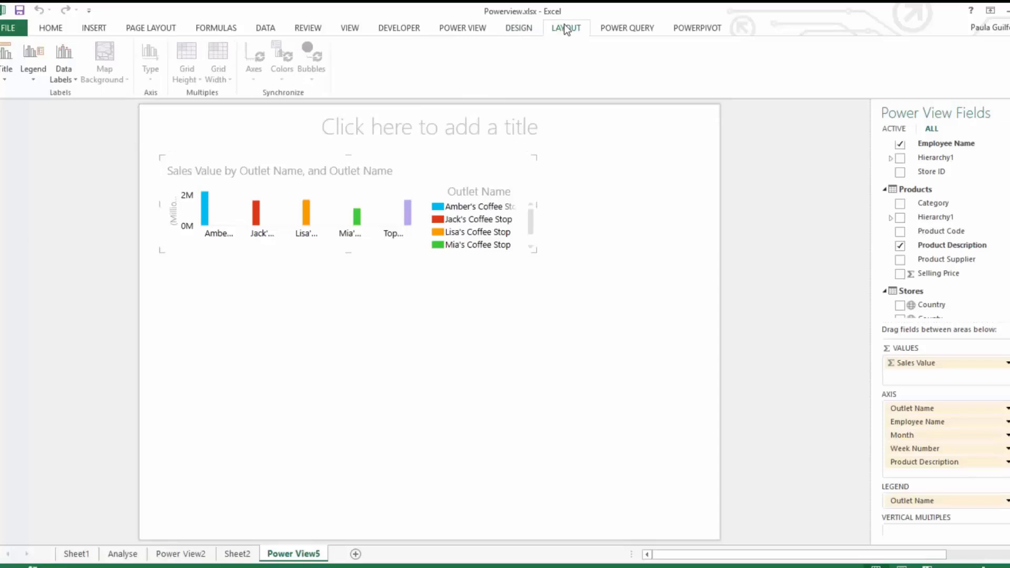
{"action": "left_click", "coordinate": [471, 29]}
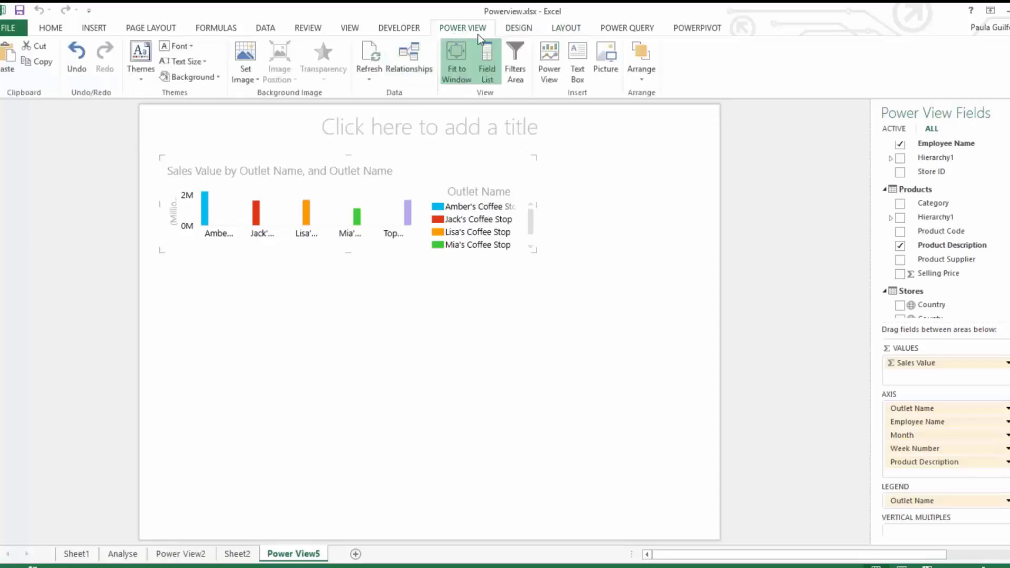
Show the Filters Area, enlarge the chart, and list its six field filters, each set to All
{"action": "left_click", "coordinate": [516, 64]}
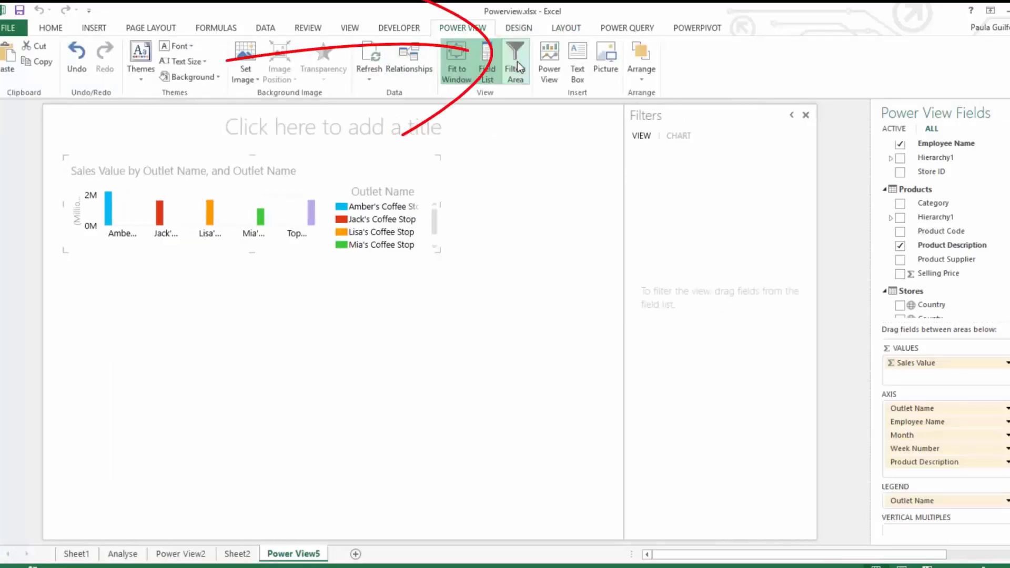
{"action": "left_click_drag", "start_coordinate": [437, 251], "coordinate": [589, 432]}
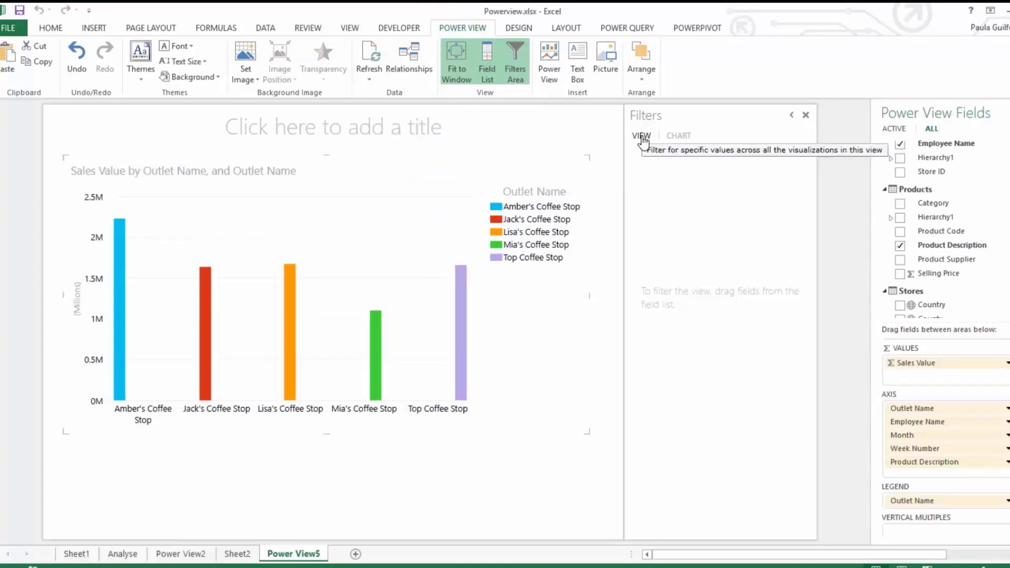
{"action": "left_click", "coordinate": [679, 138]}
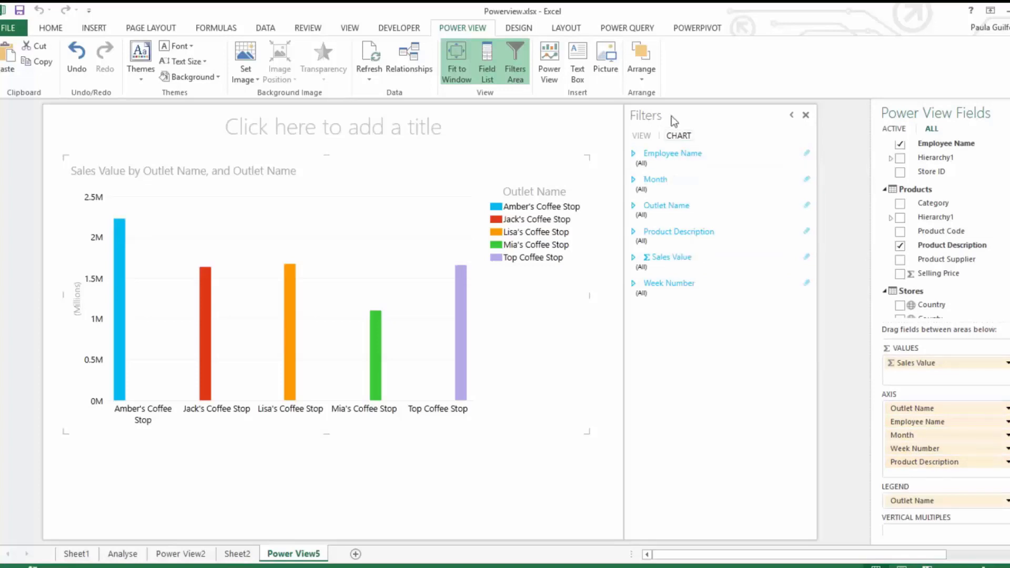
{"action": "mouse_move", "coordinate": [586, 250]}
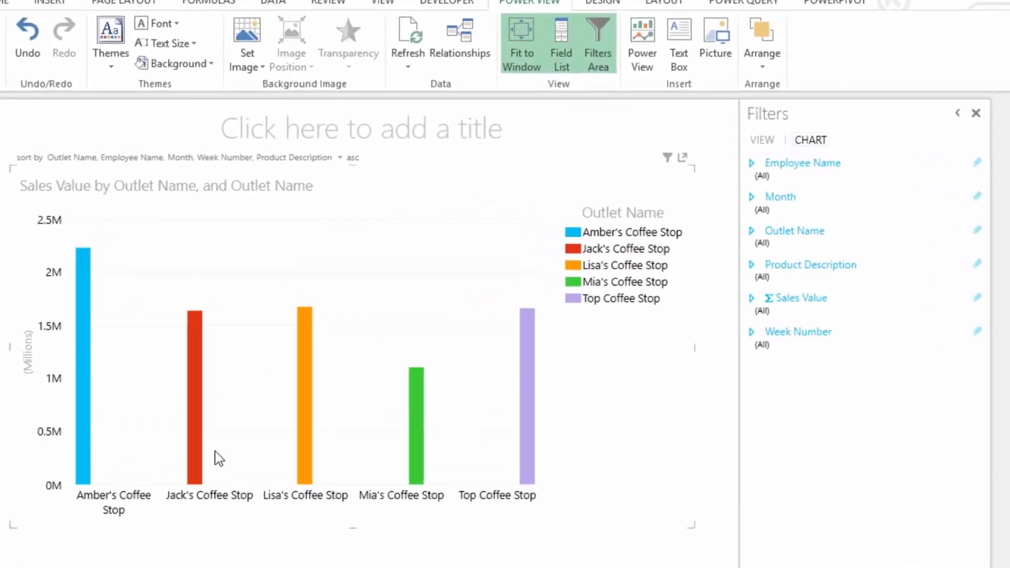
Drill the chart from Jack's Coffee Stop through Lisa, month 3 and week 12 to product-level sales
{"action": "mouse_move", "coordinate": [207, 372]}
{"action": "double_click", "coordinate": [190, 493]}
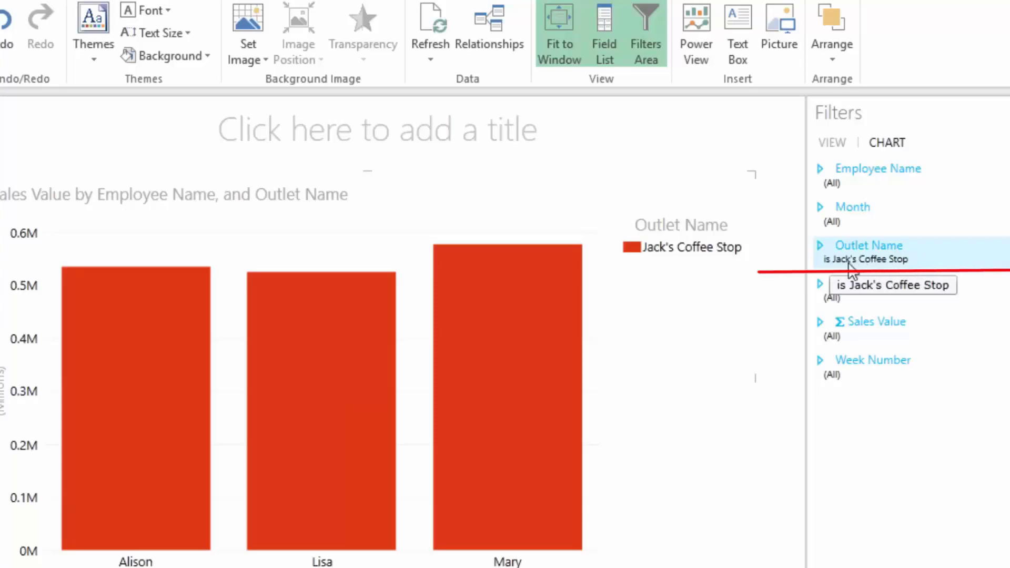
{"action": "mouse_move", "coordinate": [573, 501]}
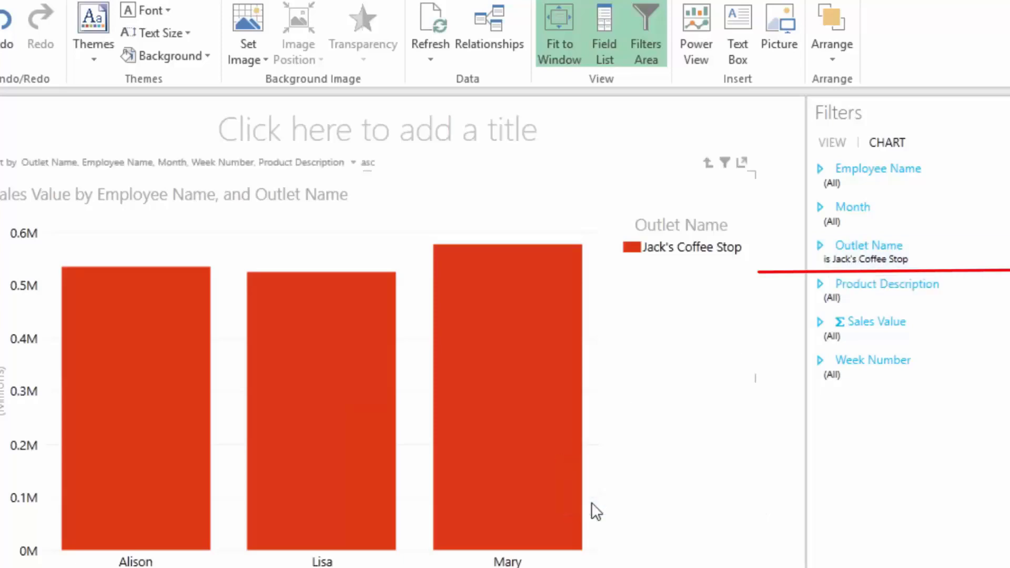
{"action": "mouse_move", "coordinate": [335, 509]}
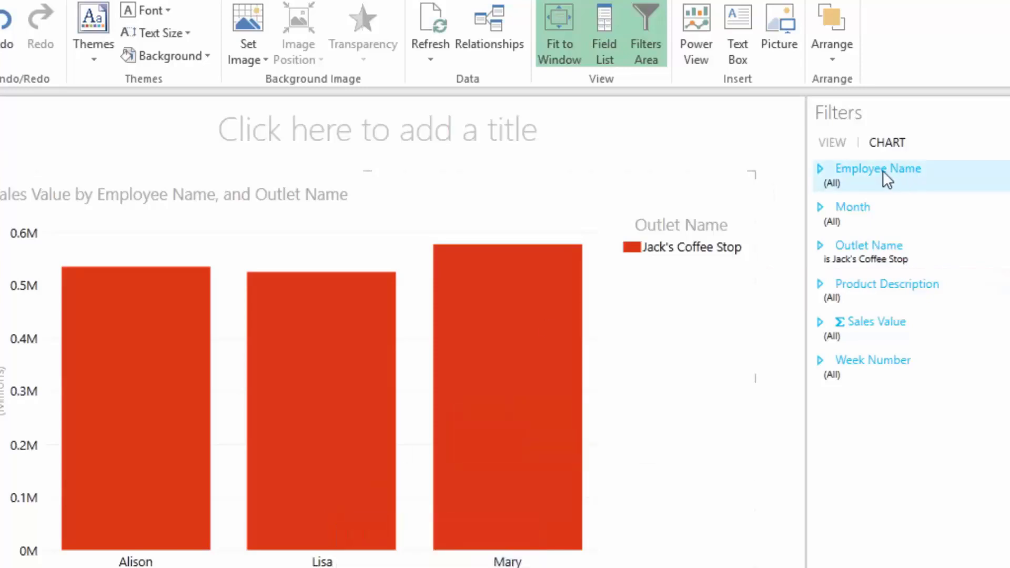
{"action": "double_click", "coordinate": [318, 444]}
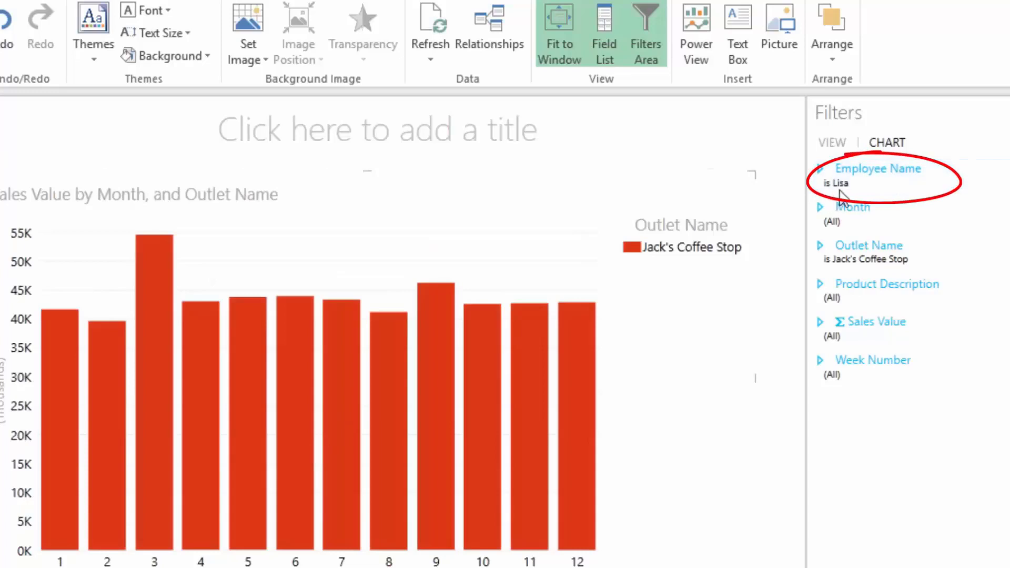
{"action": "mouse_move", "coordinate": [129, 459]}
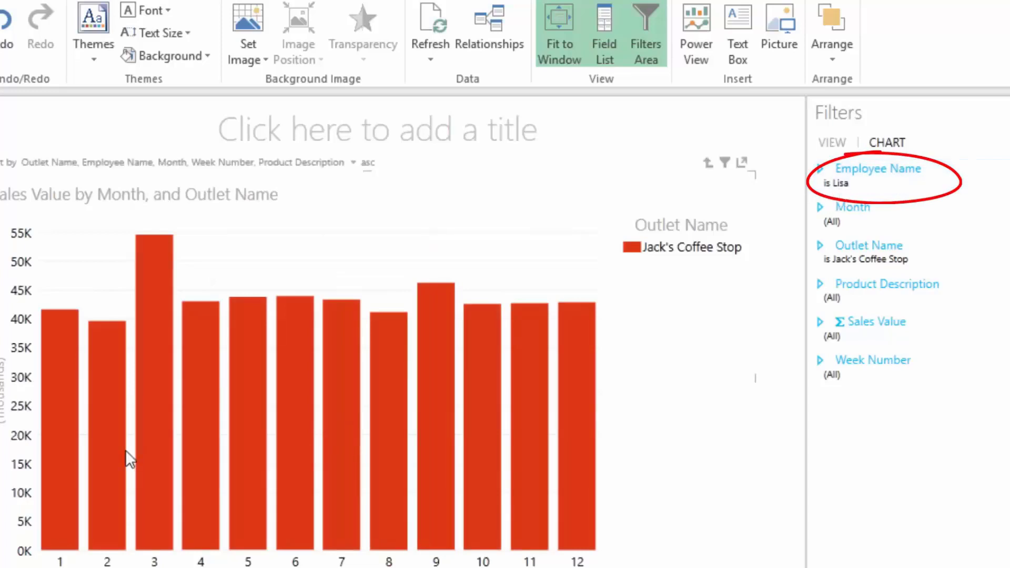
{"action": "mouse_move", "coordinate": [147, 482]}
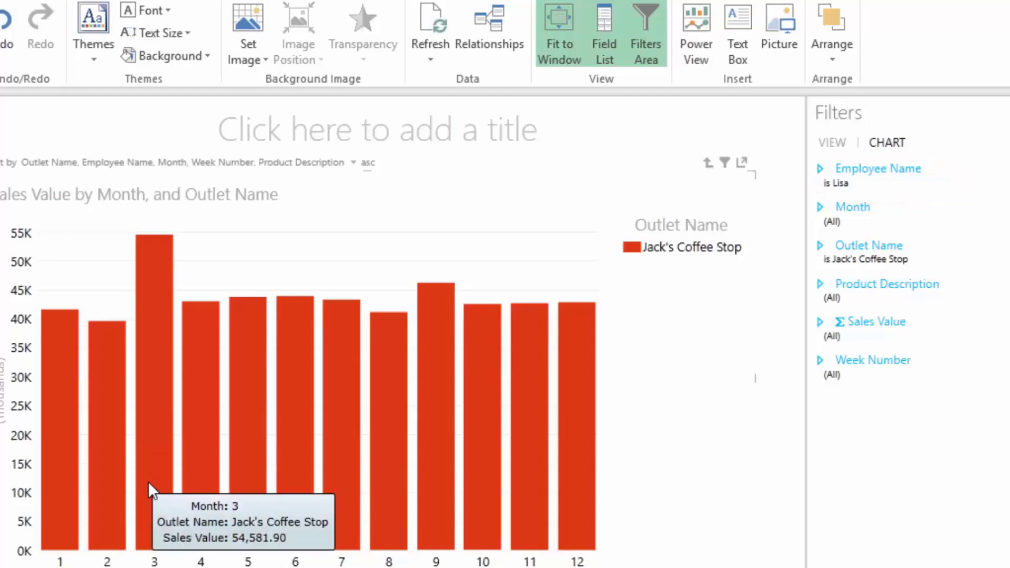
{"action": "double_click", "coordinate": [148, 483]}
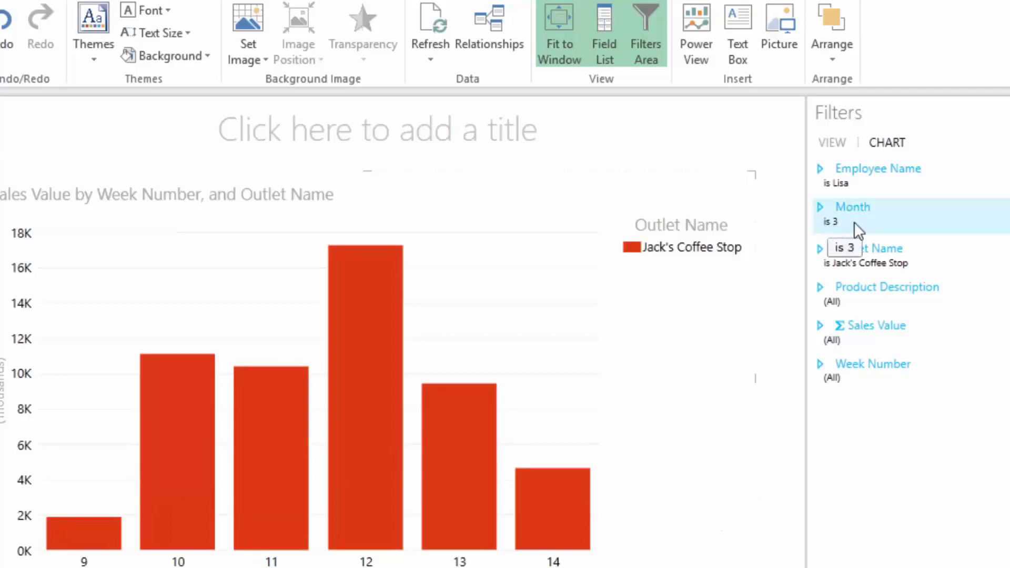
{"action": "mouse_move", "coordinate": [350, 427]}
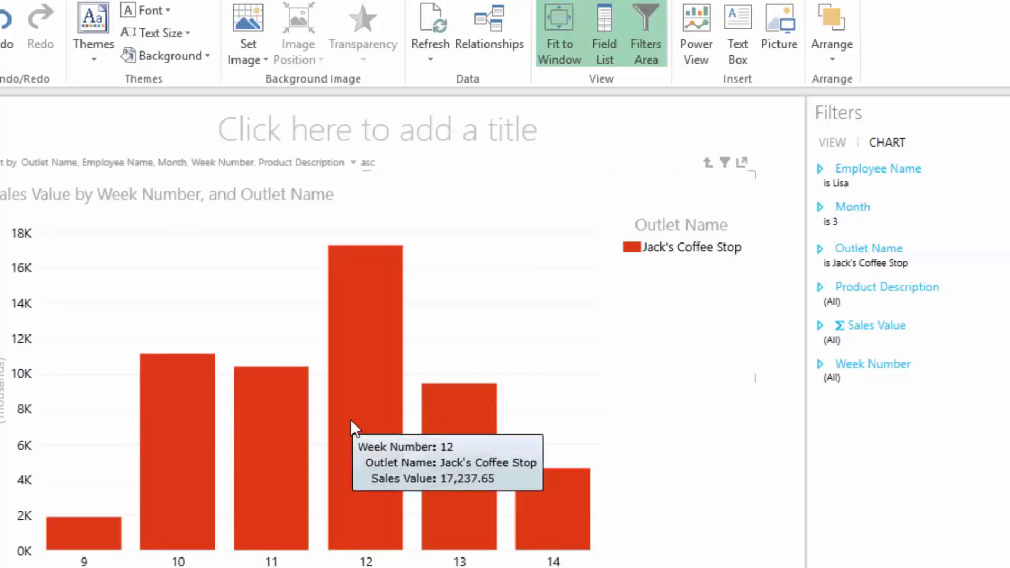
{"action": "double_click", "coordinate": [365, 391]}
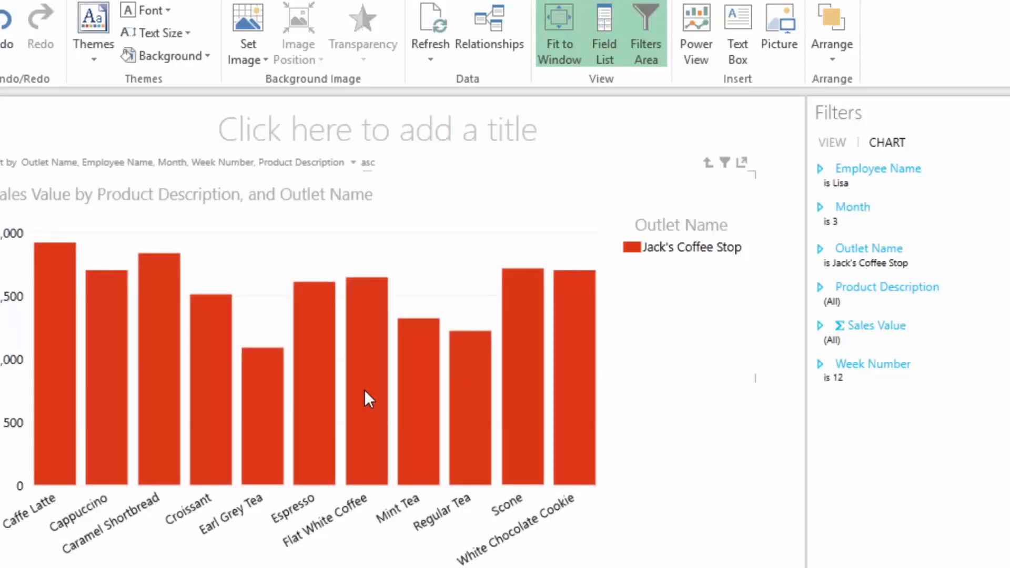